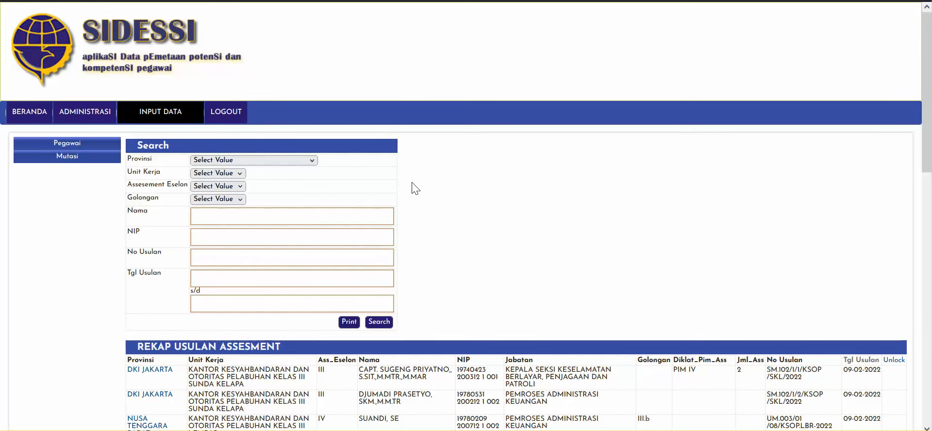
Open the Pegawai data list and look through the employee records down to the add and paging options
{"action": "left_click", "coordinate": [73, 148]}
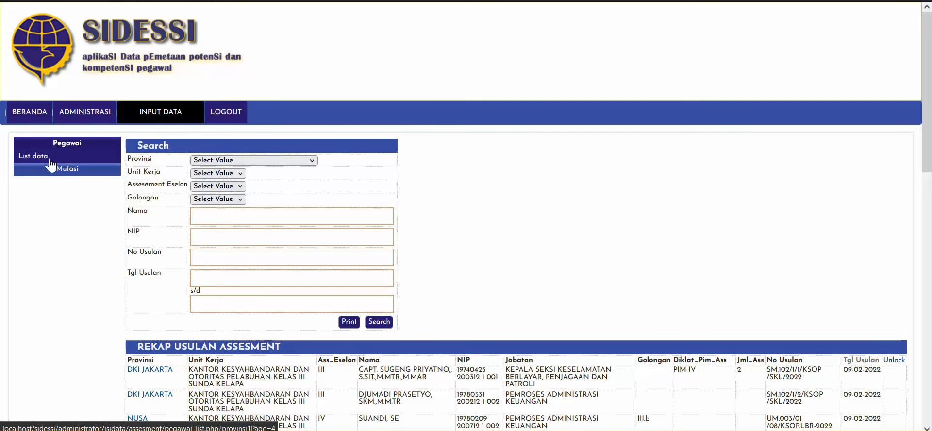
{"action": "left_click", "coordinate": [50, 159]}
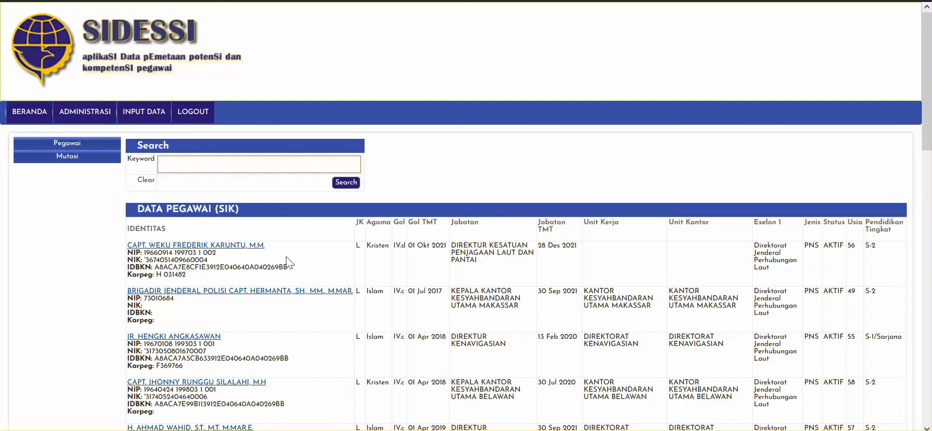
{"action": "scroll", "coordinate": [287, 259], "scroll_direction": "down", "scroll_amount": 6}
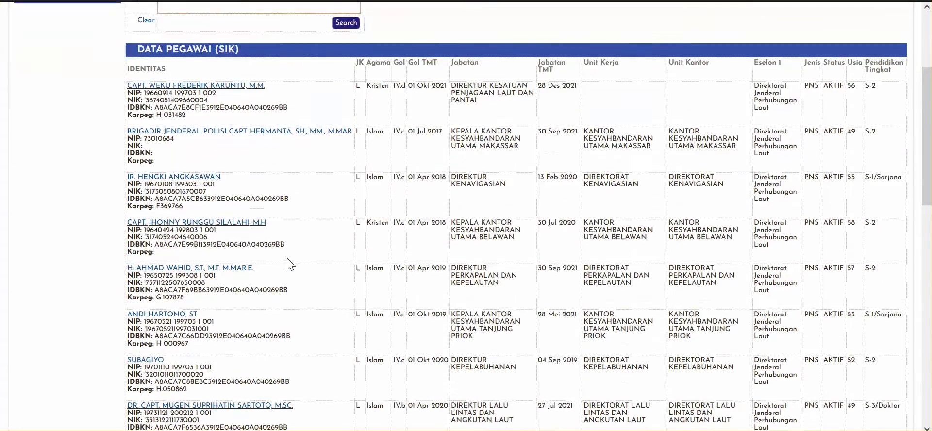
{"action": "scroll", "coordinate": [289, 264], "scroll_direction": "down", "scroll_amount": 10}
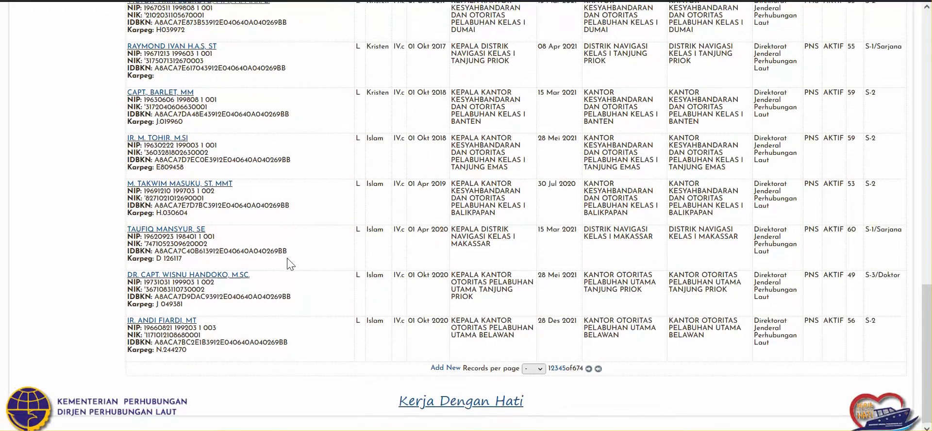
{"action": "scroll", "coordinate": [290, 264], "scroll_direction": "up", "scroll_amount": 9}
{"action": "scroll", "coordinate": [290, 265], "scroll_direction": "up", "scroll_amount": 5}
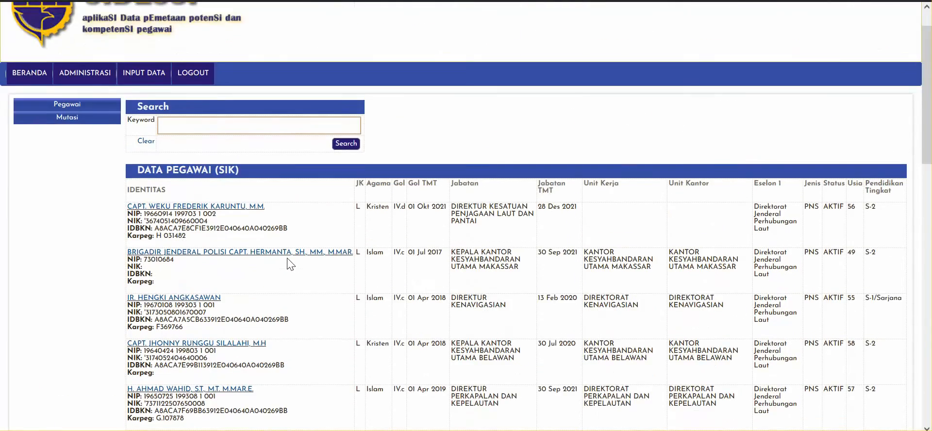
{"action": "scroll", "coordinate": [290, 264], "scroll_direction": "down", "scroll_amount": 12}
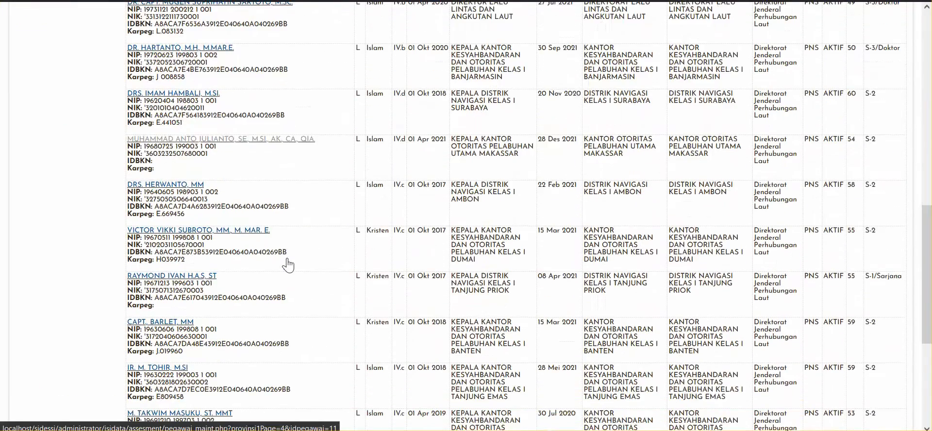
{"action": "scroll", "coordinate": [289, 265], "scroll_direction": "down", "scroll_amount": 2}
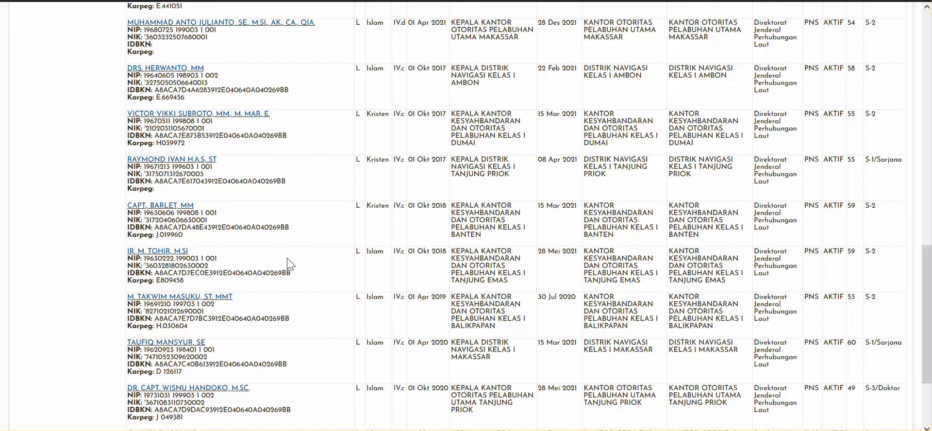
{"action": "scroll", "coordinate": [289, 264], "scroll_direction": "down", "scroll_amount": 2}
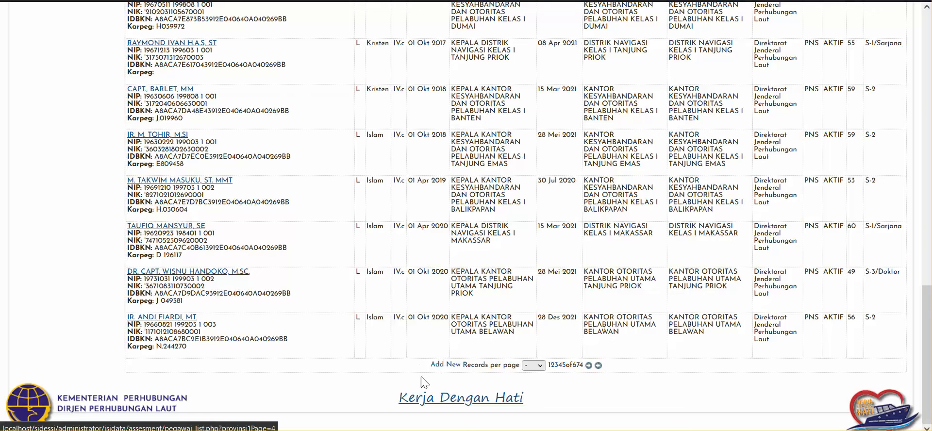
{"action": "scroll", "coordinate": [442, 359], "scroll_direction": "up", "scroll_amount": 4}
{"action": "scroll", "coordinate": [441, 359], "scroll_direction": "down", "scroll_amount": 4}
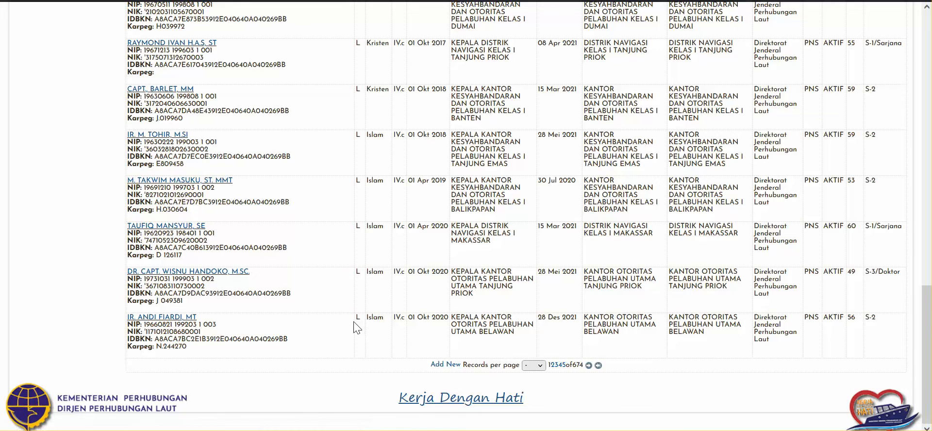
{"action": "scroll", "coordinate": [354, 326], "scroll_direction": "up", "scroll_amount": 1}
{"action": "scroll", "coordinate": [354, 326], "scroll_direction": "up", "scroll_amount": 15}
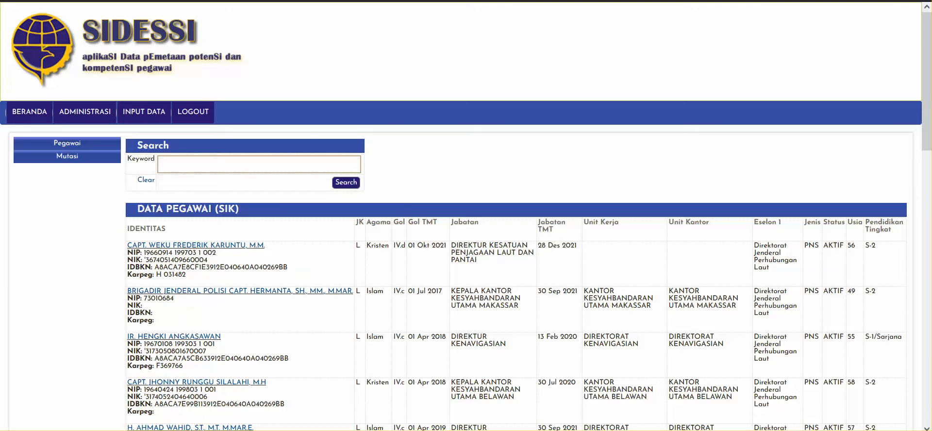
Open a blank Add/Edit Pegawai form and examine its fields from Nama down to Email
{"action": "left_click", "coordinate": [352, 291]}
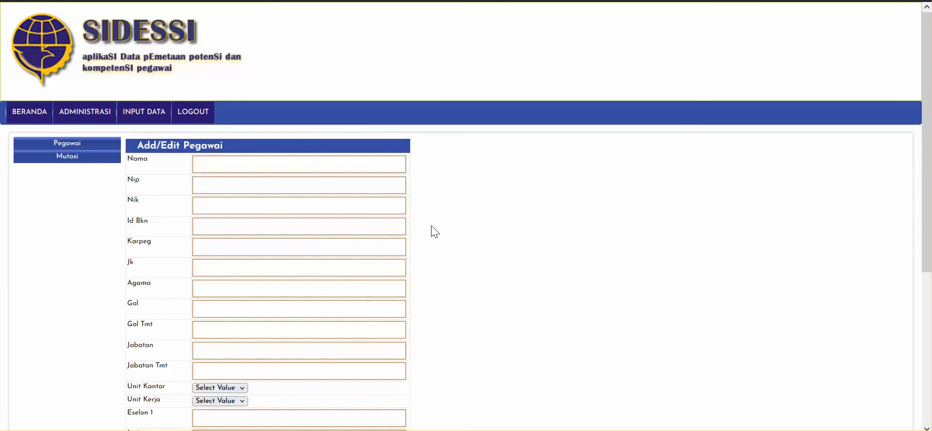
{"action": "scroll", "coordinate": [432, 231], "scroll_direction": "down", "scroll_amount": 1}
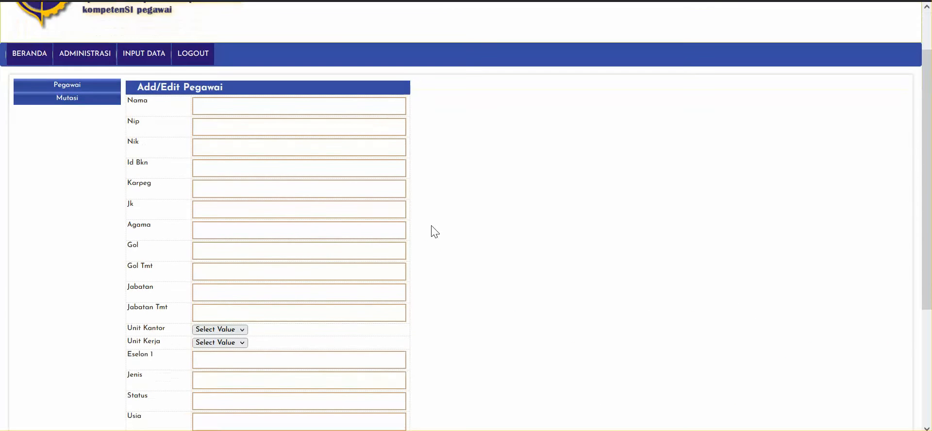
{"action": "left_click", "coordinate": [339, 105]}
{"action": "left_click", "coordinate": [279, 128]}
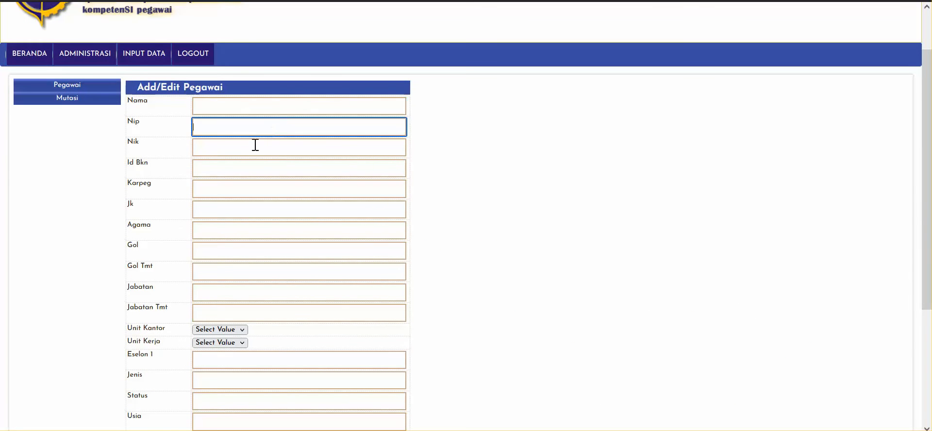
{"action": "left_click", "coordinate": [246, 150]}
{"action": "left_click", "coordinate": [233, 170]}
{"action": "left_click", "coordinate": [222, 191]}
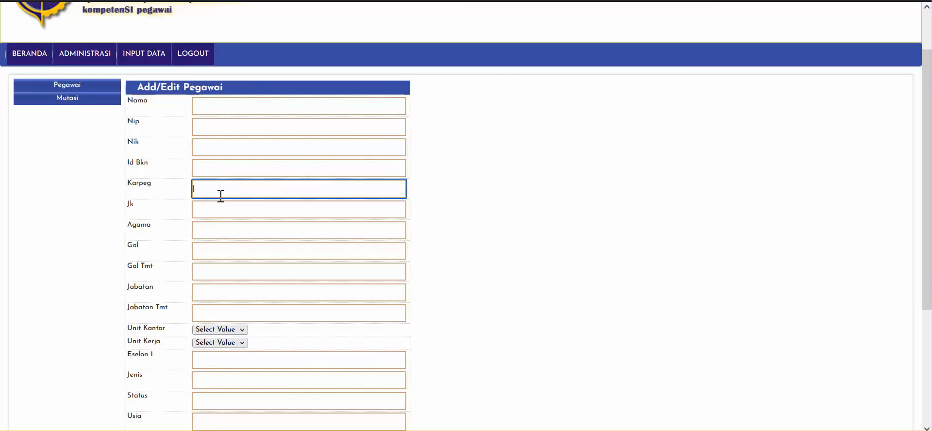
{"action": "left_click", "coordinate": [216, 212]}
{"action": "scroll", "coordinate": [216, 222], "scroll_direction": "down", "scroll_amount": 3}
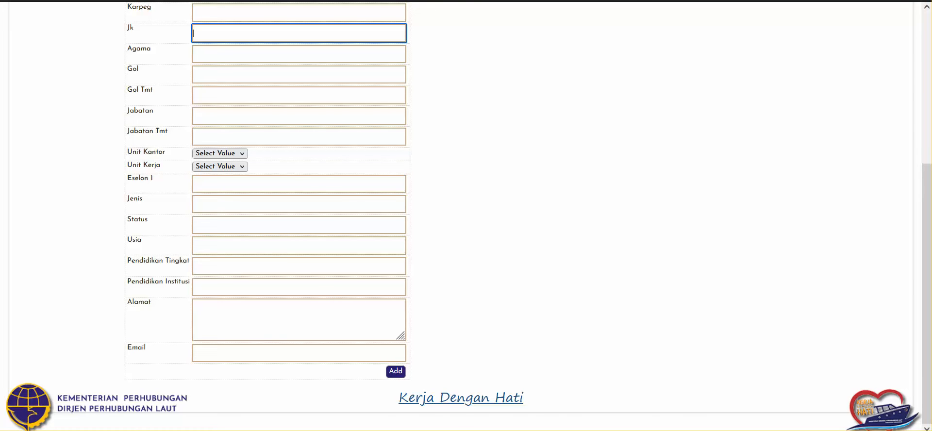
Return to the employee list and open the first employee's record to review its details and its submit and delete options
{"action": "key", "text": "alt+Left"}
{"action": "scroll", "coordinate": [280, 257], "scroll_direction": "up", "scroll_amount": 3}
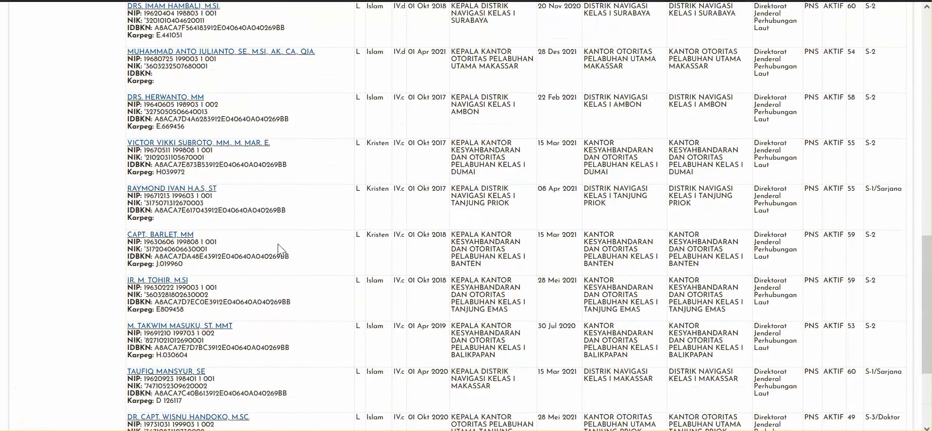
{"action": "scroll", "coordinate": [280, 249], "scroll_direction": "up", "scroll_amount": 3}
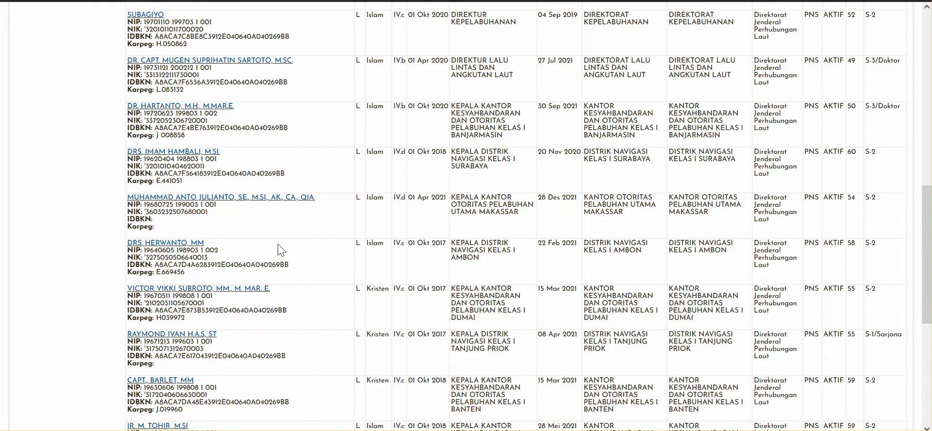
{"action": "scroll", "coordinate": [284, 250], "scroll_direction": "up", "scroll_amount": 5}
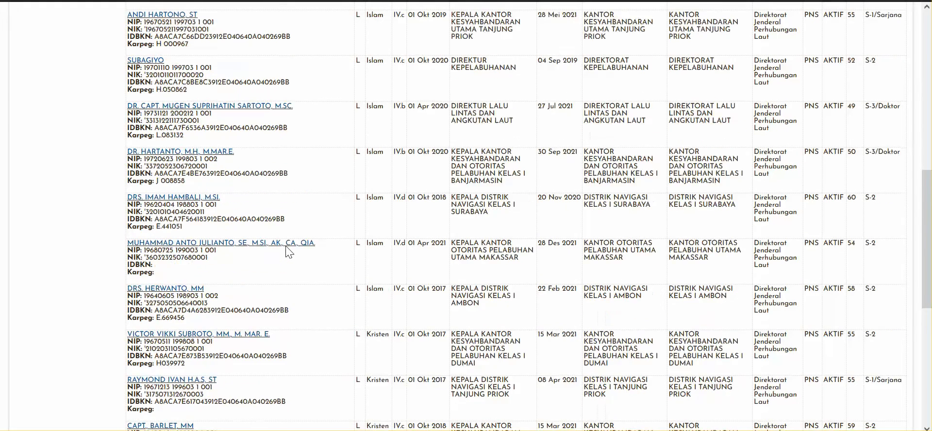
{"action": "scroll", "coordinate": [288, 252], "scroll_direction": "up", "scroll_amount": 5}
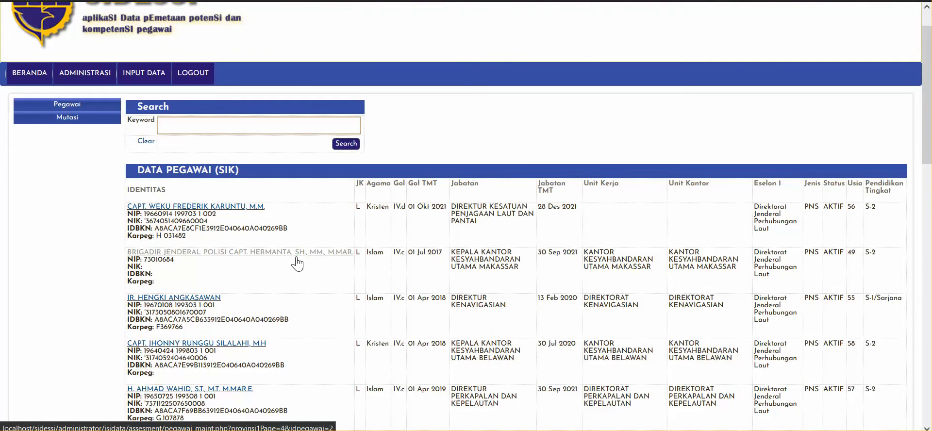
{"action": "left_click", "coordinate": [257, 208]}
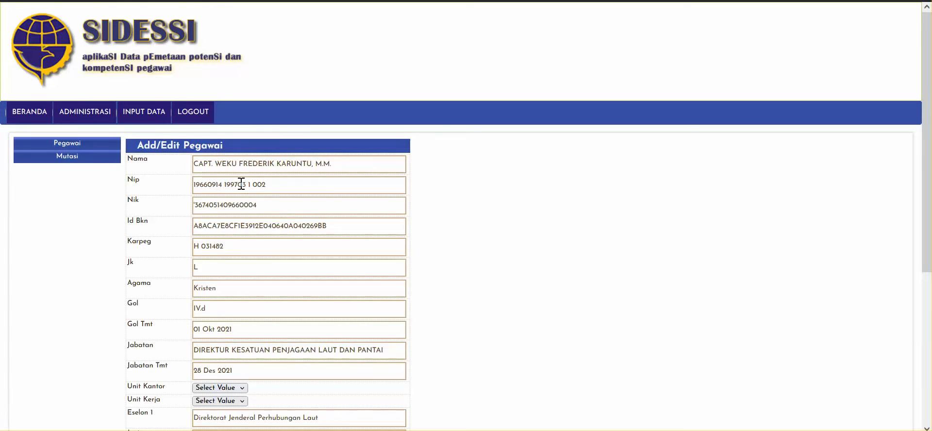
{"action": "scroll", "coordinate": [238, 191], "scroll_direction": "down", "scroll_amount": 5}
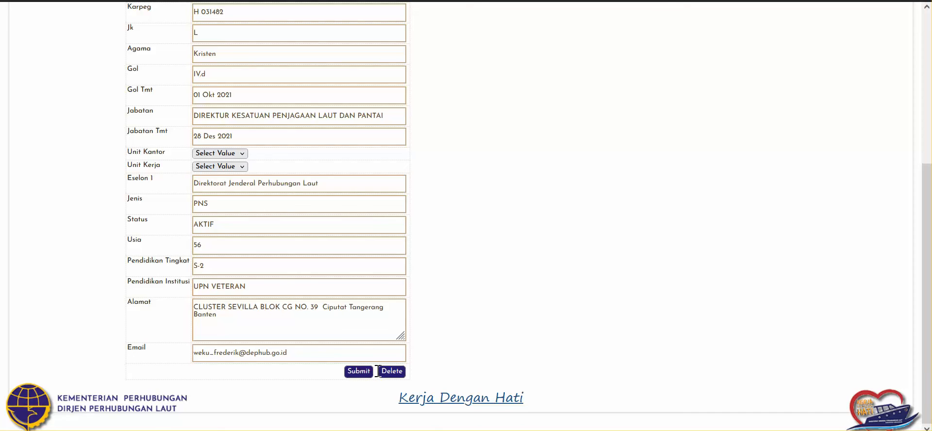
{"action": "left_click", "coordinate": [359, 370]}
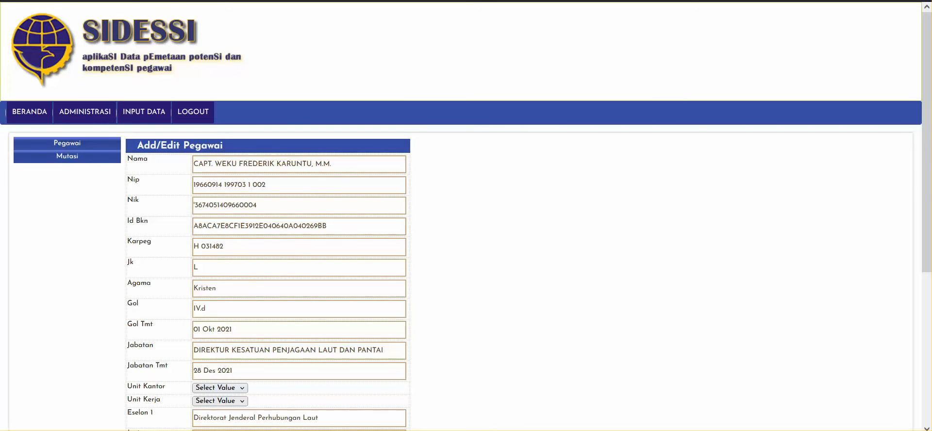
{"action": "scroll", "coordinate": [256, 356], "scroll_direction": "down", "scroll_amount": 5}
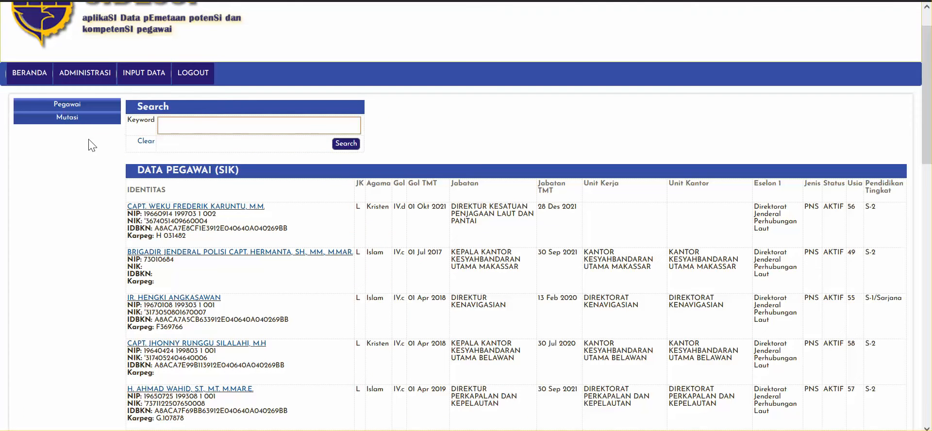
Open the Usulan Assesment list under Mutasi and look through the recap of assessment proposals
{"action": "left_click", "coordinate": [75, 120]}
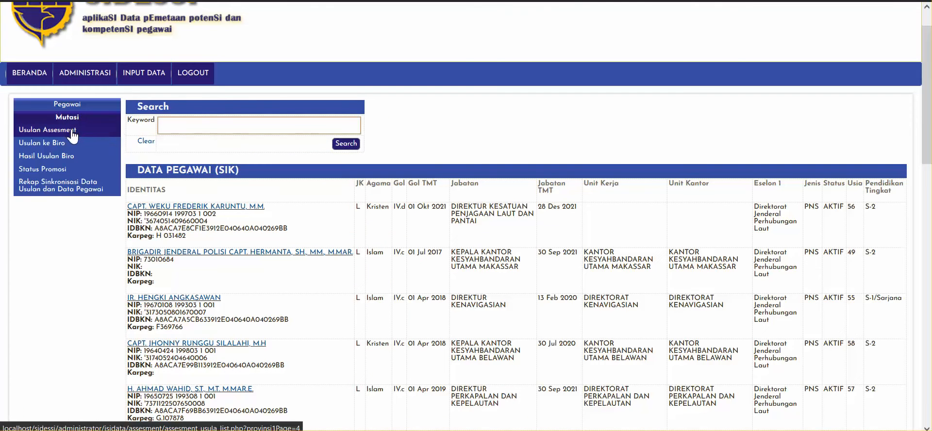
{"action": "left_click", "coordinate": [72, 131]}
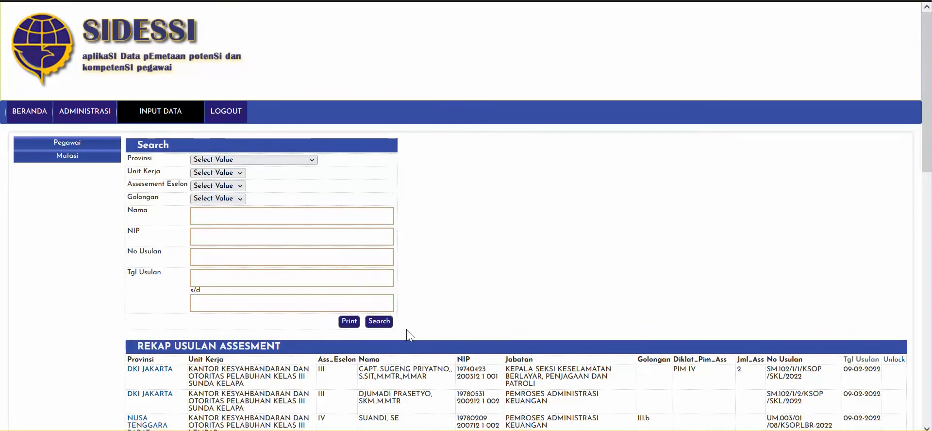
{"action": "scroll", "coordinate": [406, 329], "scroll_direction": "down", "scroll_amount": 2}
{"action": "scroll", "coordinate": [408, 330], "scroll_direction": "down", "scroll_amount": 2}
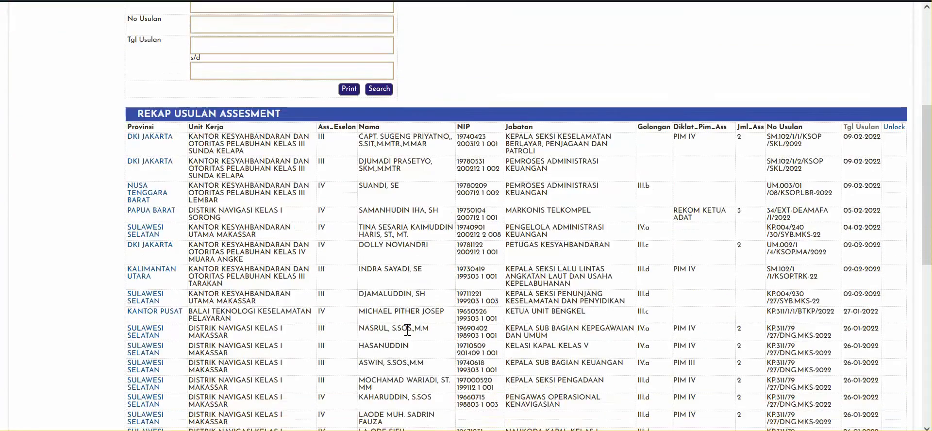
{"action": "scroll", "coordinate": [408, 330], "scroll_direction": "down", "scroll_amount": 2}
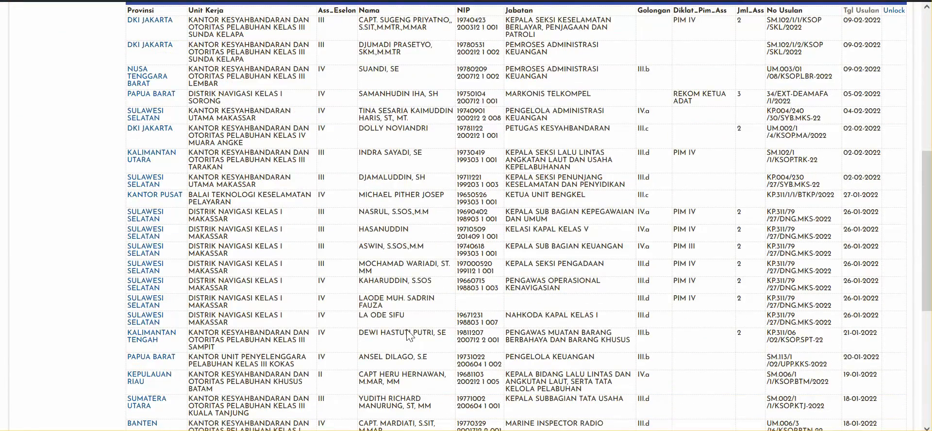
{"action": "scroll", "coordinate": [407, 335], "scroll_direction": "down", "scroll_amount": 5}
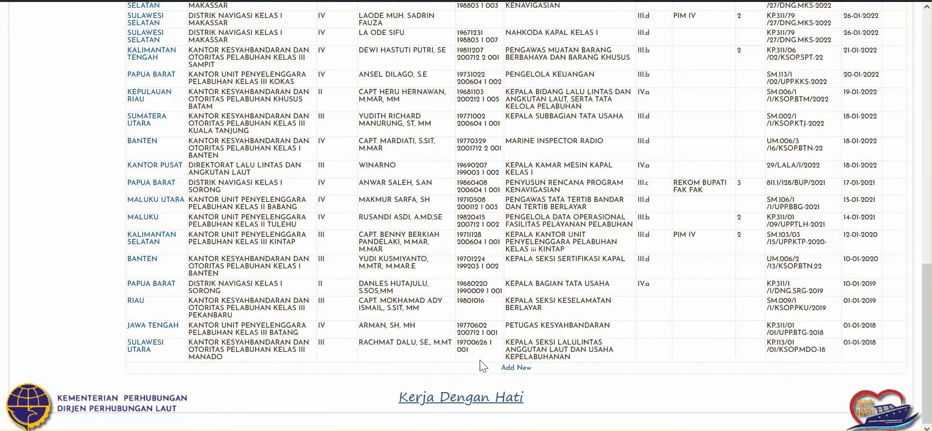
Start a new assessment proposal with Provinsi BALI and Unit Kerja DISTRIK NAVIGASI KELAS II BENOA
{"action": "left_click", "coordinate": [442, 371]}
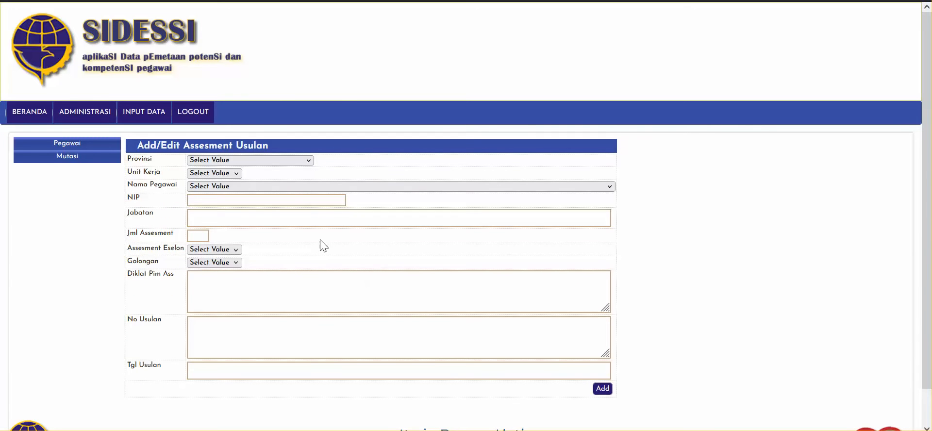
{"action": "left_click", "coordinate": [264, 161]}
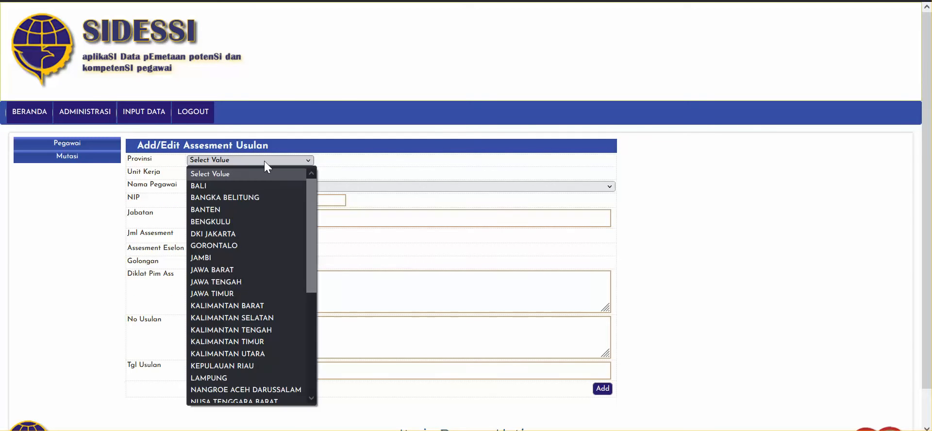
{"action": "left_click", "coordinate": [250, 185]}
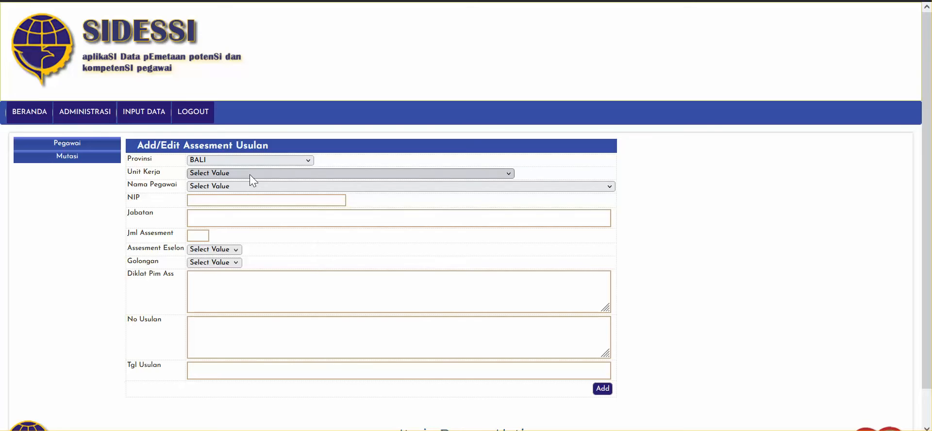
{"action": "left_click", "coordinate": [249, 174]}
{"action": "left_click", "coordinate": [248, 199]}
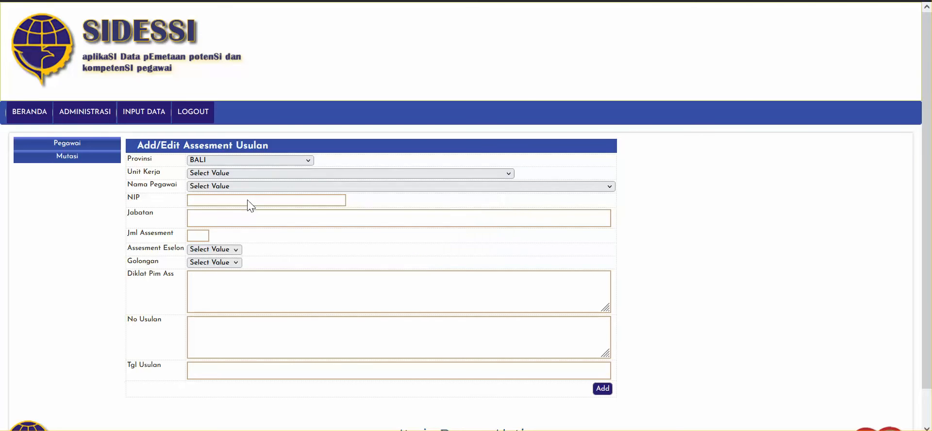
Browse the Nama Pegawai options and select the second listed employee, the KEPALA SEKSI OPERASI
{"action": "left_click", "coordinate": [245, 189]}
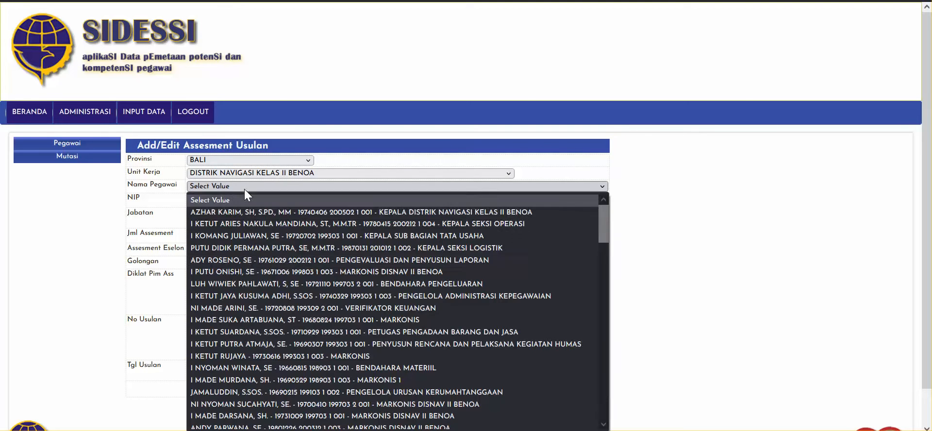
{"action": "scroll", "coordinate": [244, 262], "scroll_direction": "down", "scroll_amount": 8}
{"action": "scroll", "coordinate": [243, 260], "scroll_direction": "down", "scroll_amount": 6}
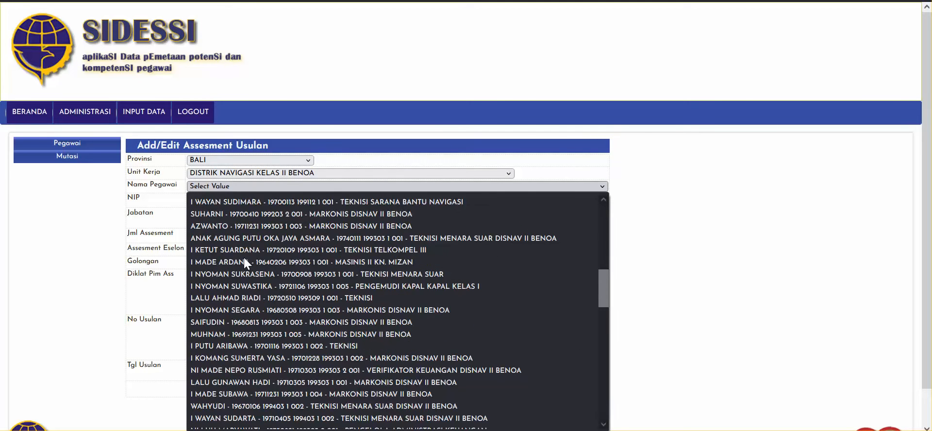
{"action": "scroll", "coordinate": [244, 259], "scroll_direction": "down", "scroll_amount": 2}
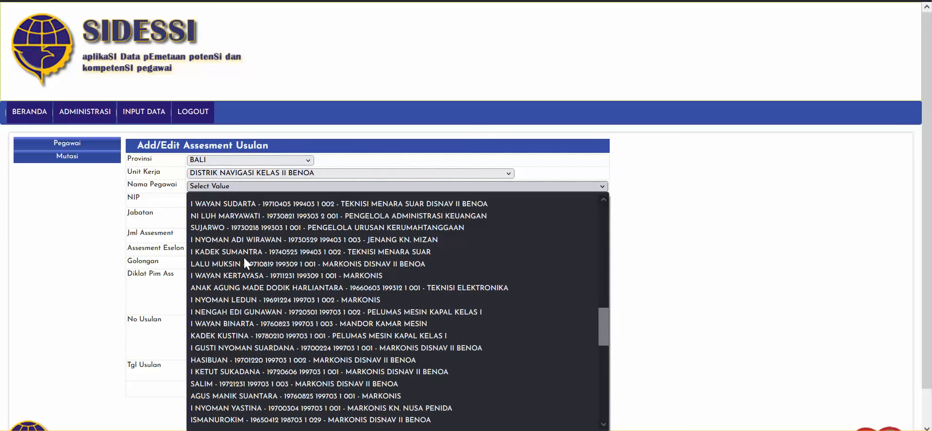
{"action": "scroll", "coordinate": [243, 261], "scroll_direction": "up", "scroll_amount": 15}
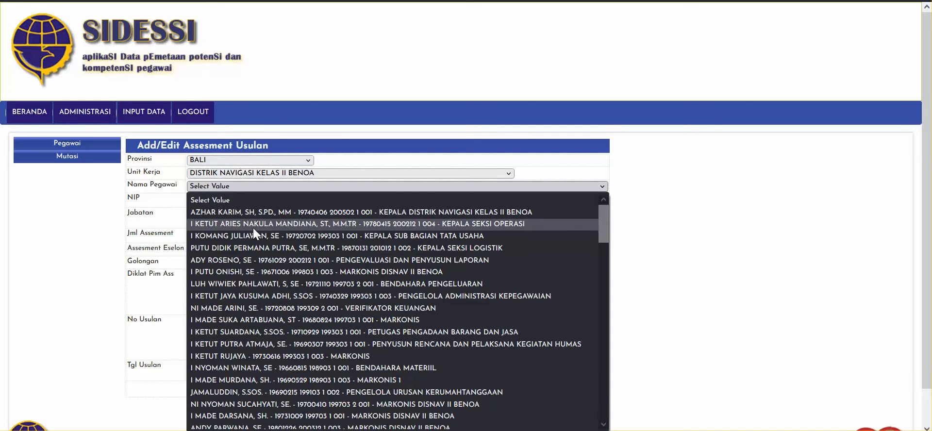
{"action": "left_click", "coordinate": [253, 226]}
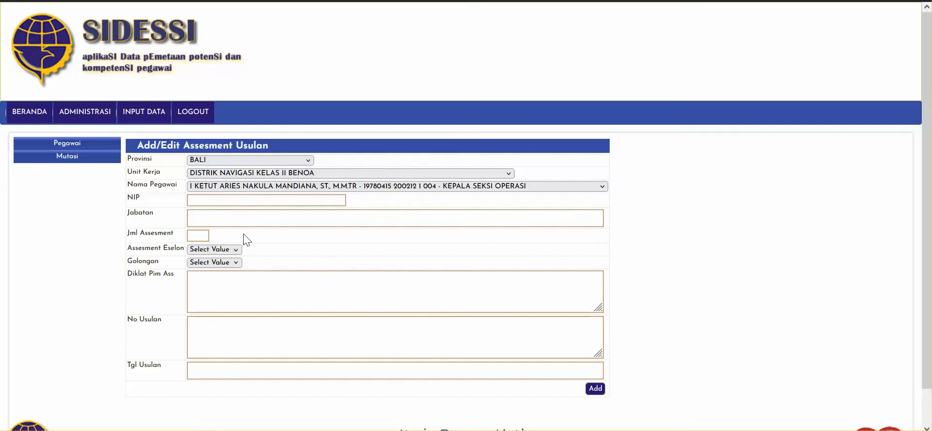
Enter the selected employee's NIP and set Jabatan to KEPALA SEKSI OPERASI
{"action": "left_click", "coordinate": [246, 204]}
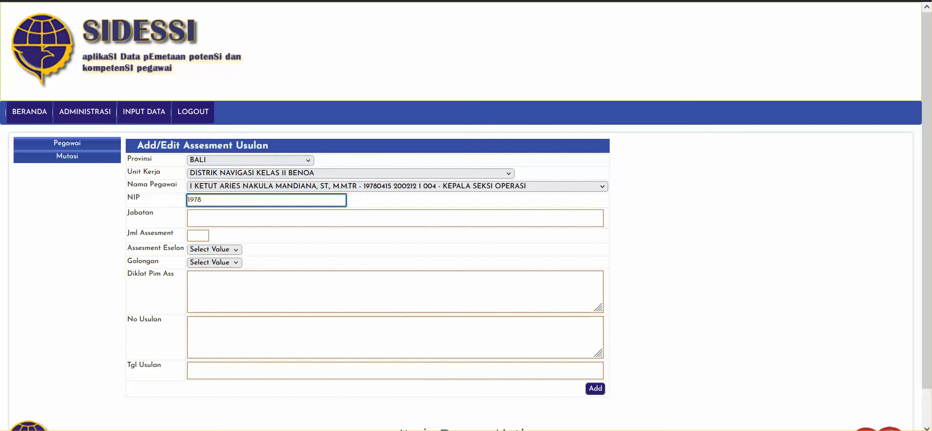
{"action": "key", "text": "Tab"}
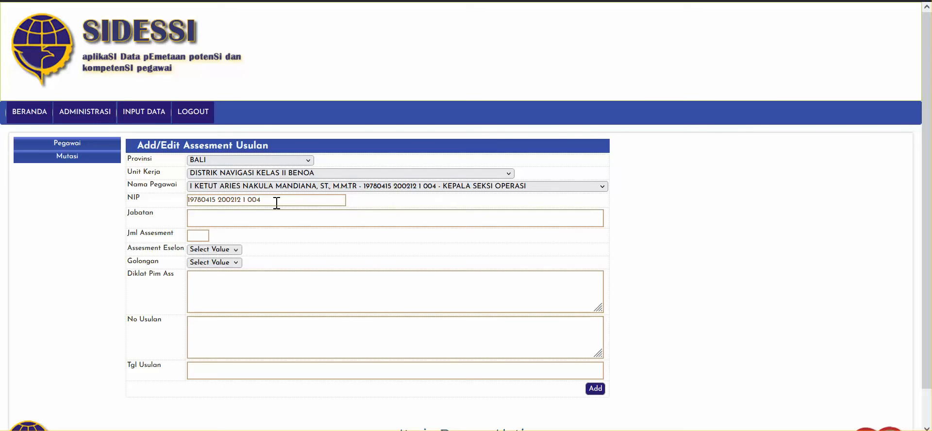
{"action": "left_click", "coordinate": [263, 217]}
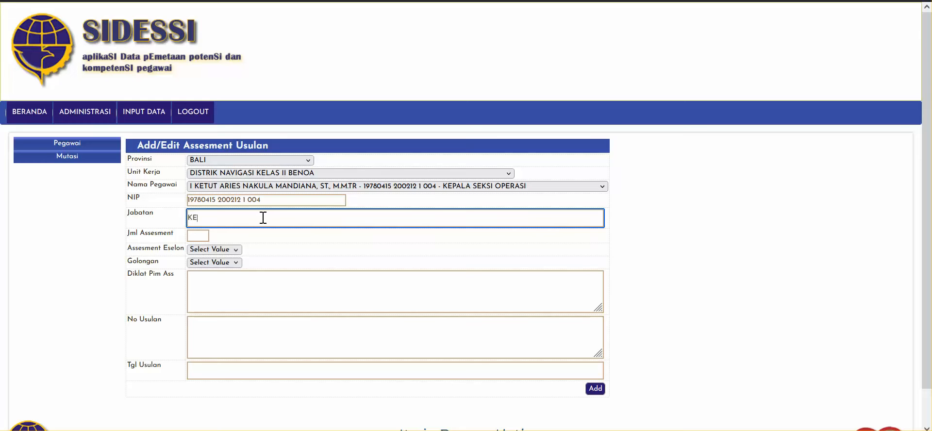
{"action": "type", "text": "KEPALA SEKSI OPERASI"}
{"action": "left_click_drag", "start_coordinate": [262, 200], "coordinate": [186, 200]}
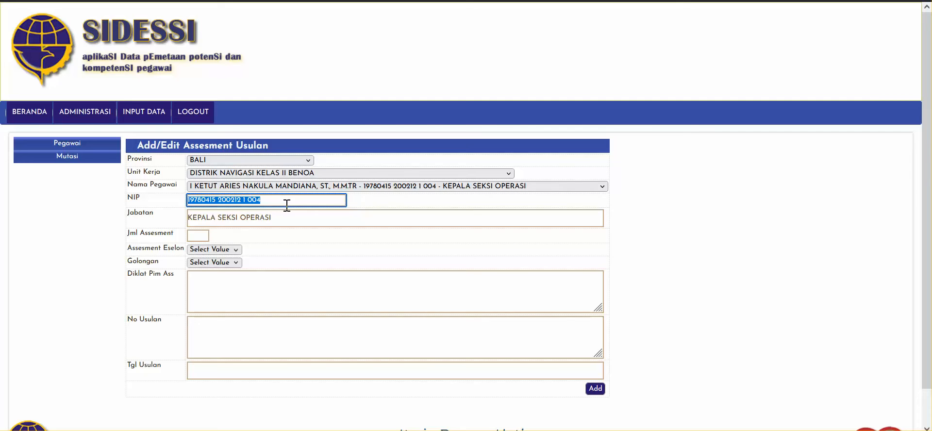
Set Assesment Eselon to IV, and review the Golongan options and the Diklat Pim Ass and No Usulan fields
{"action": "left_click", "coordinate": [218, 250]}
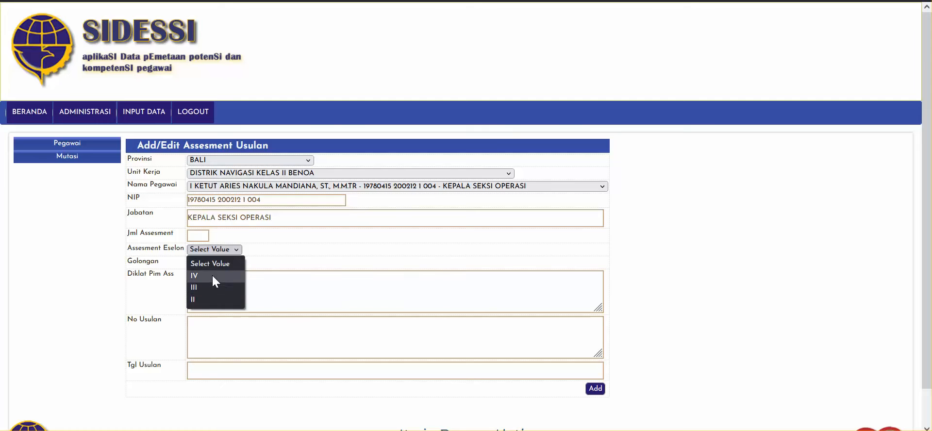
{"action": "left_click", "coordinate": [211, 275]}
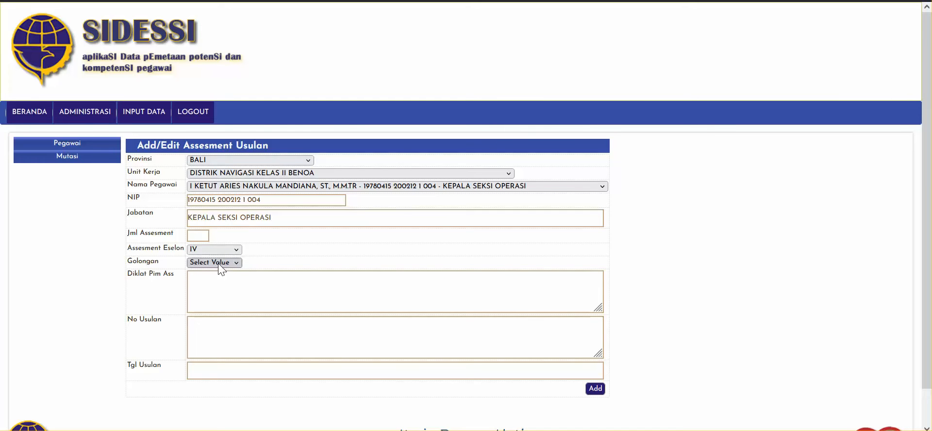
{"action": "left_click", "coordinate": [217, 263]}
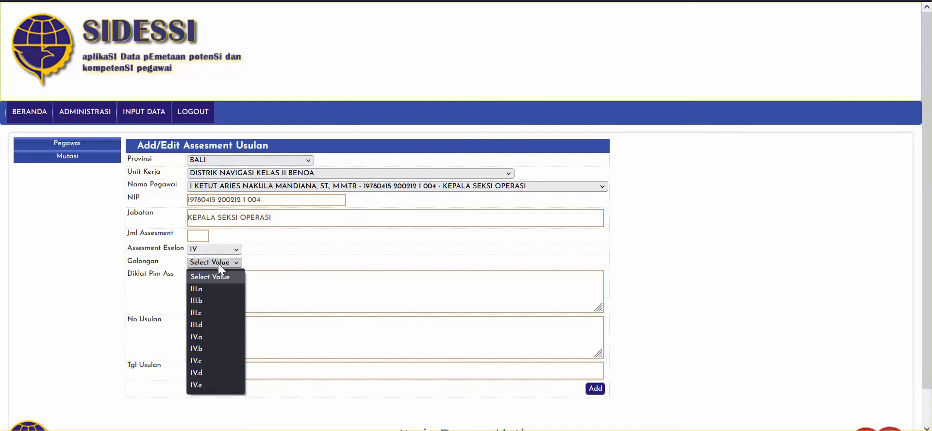
{"action": "left_click", "coordinate": [218, 263]}
{"action": "left_click", "coordinate": [267, 282]}
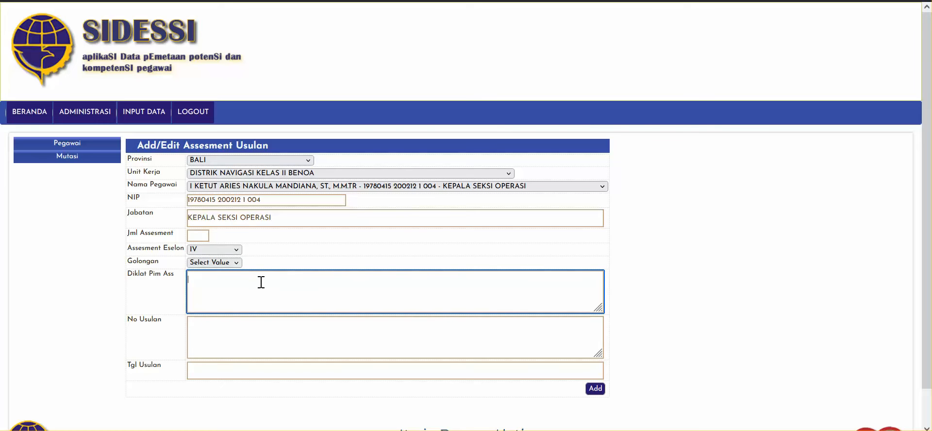
{"action": "left_click", "coordinate": [240, 329]}
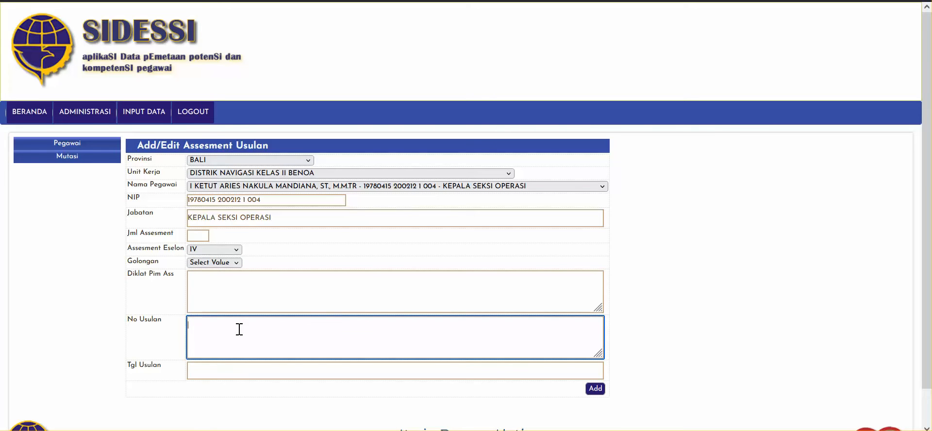
Set Tgl Usulan to 1 April 2022 and add the assessment proposal
{"action": "left_click", "coordinate": [224, 374]}
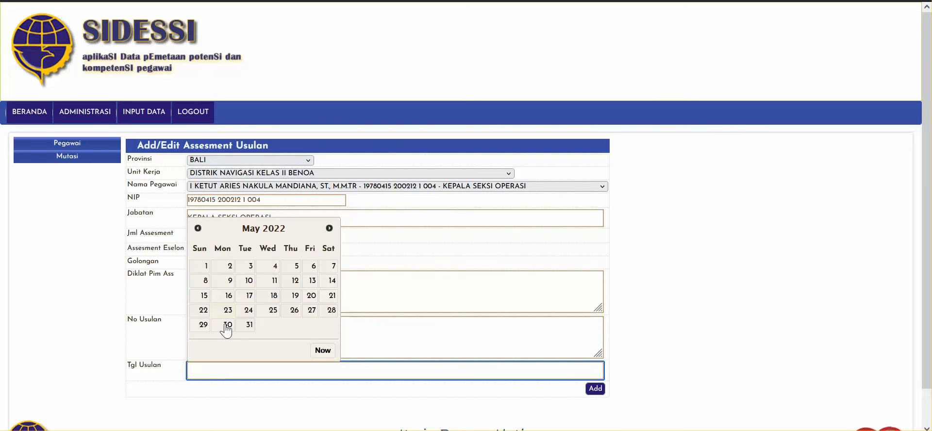
{"action": "left_click", "coordinate": [198, 228]}
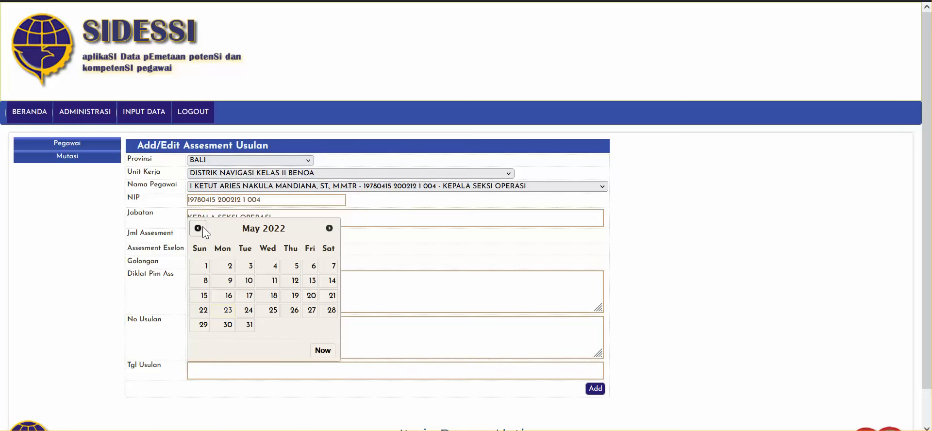
{"action": "left_click", "coordinate": [315, 268]}
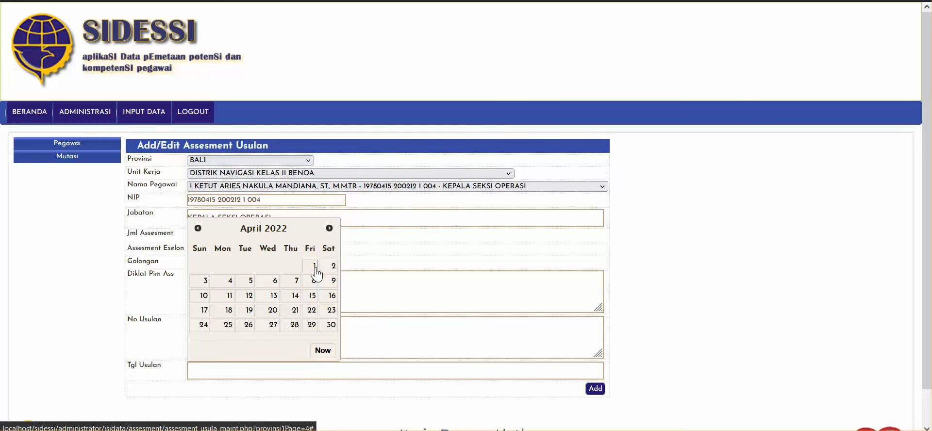
{"action": "left_click", "coordinate": [596, 389]}
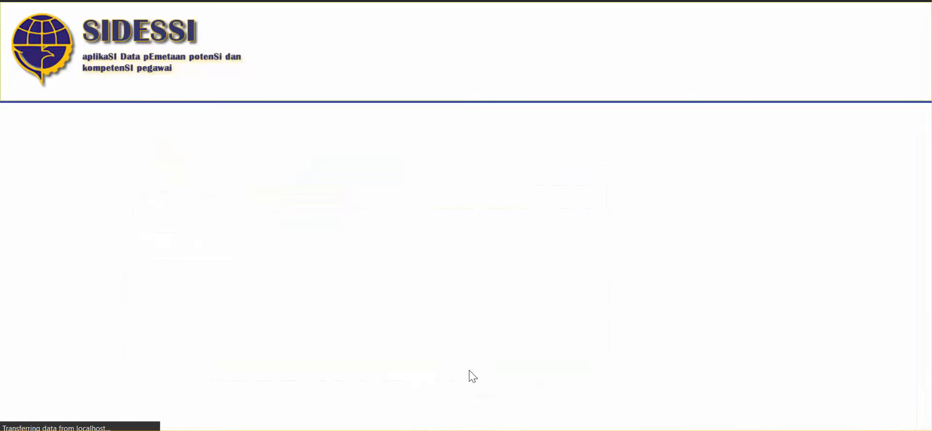
Open the BALI proposal dated 01-04-2022 from the Rekap Usulan Assesment list down to its detail sections
{"action": "scroll", "coordinate": [301, 345], "scroll_direction": "down", "scroll_amount": 1}
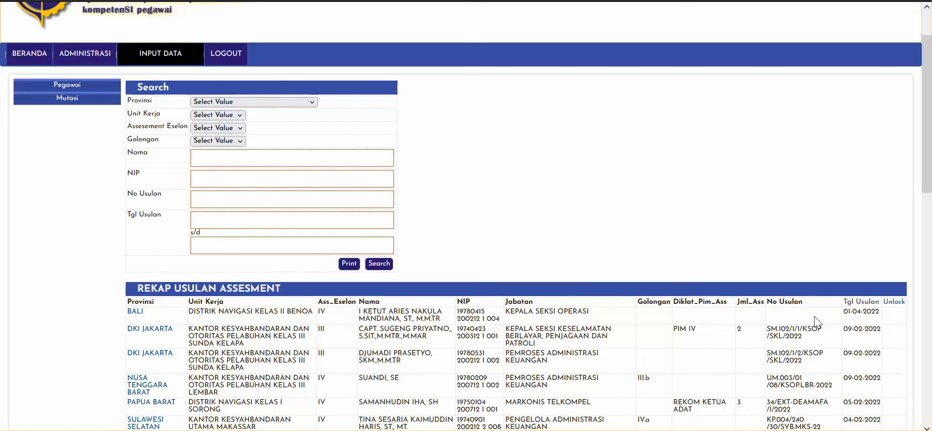
{"action": "scroll", "coordinate": [308, 332], "scroll_direction": "down", "scroll_amount": 2}
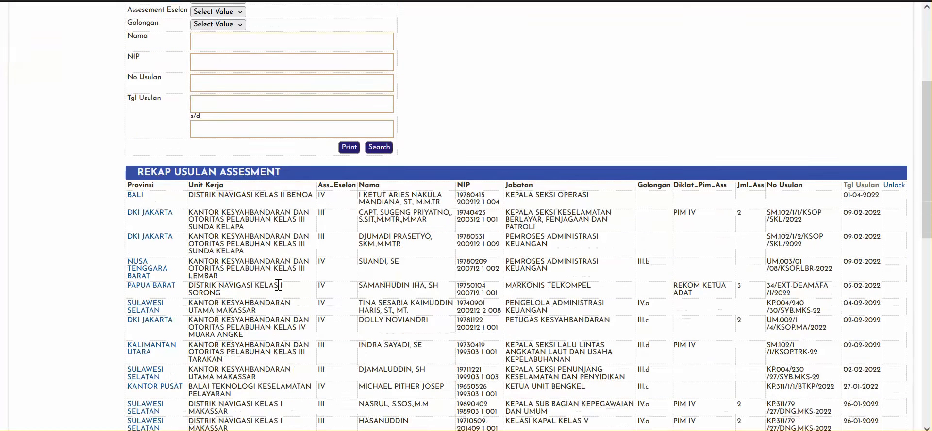
{"action": "left_click", "coordinate": [136, 194]}
{"action": "scroll", "coordinate": [266, 264], "scroll_direction": "down", "scroll_amount": 3}
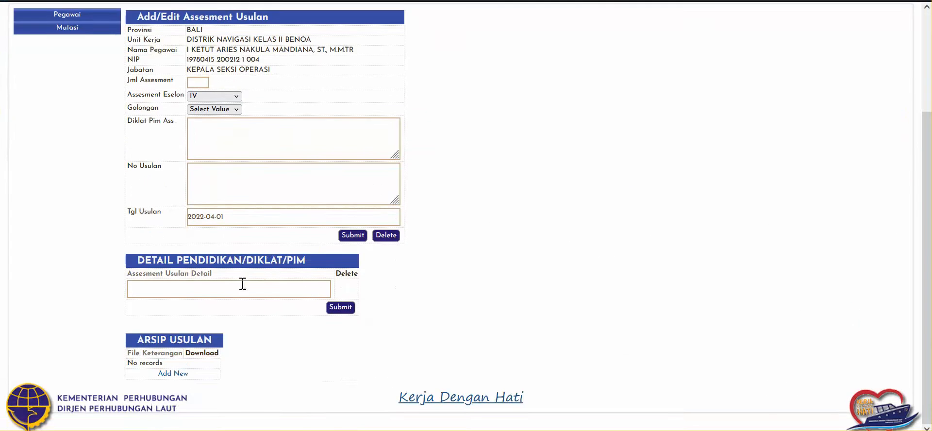
Add S2 as an Assesment Usulan Detail under Detail Pendidikan/Diklat/PIM and submit the record
{"action": "left_click", "coordinate": [229, 292]}
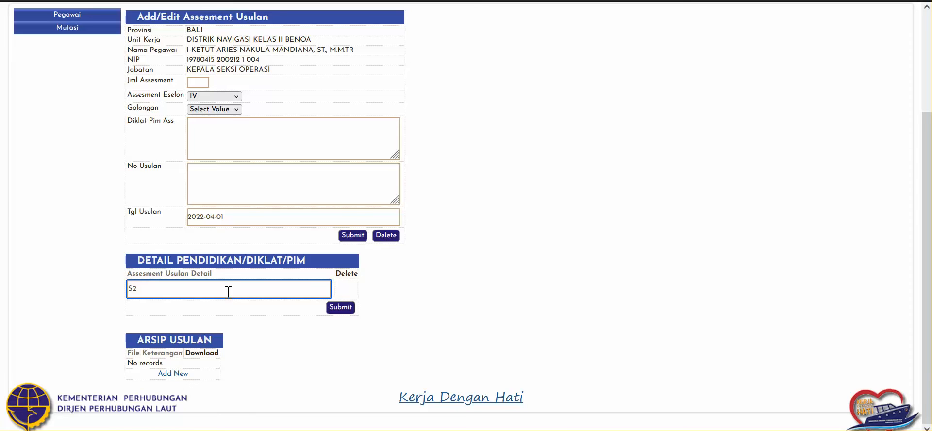
{"action": "left_click", "coordinate": [340, 308]}
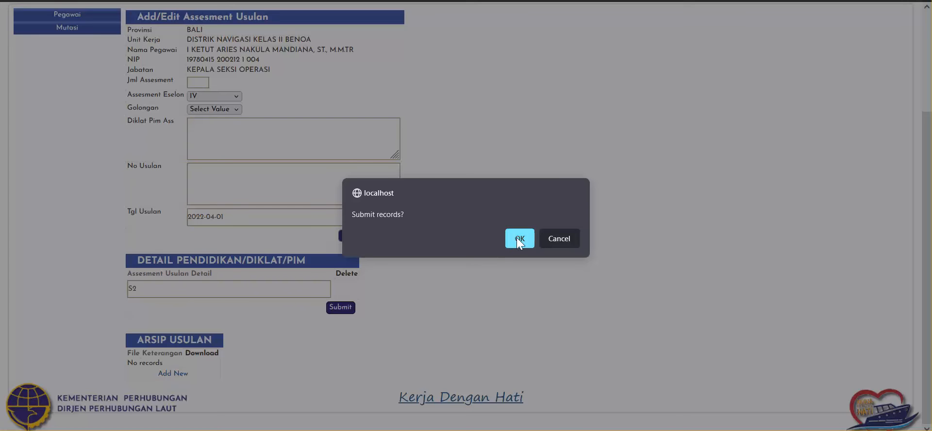
{"action": "left_click", "coordinate": [518, 238]}
{"action": "scroll", "coordinate": [256, 313], "scroll_direction": "down", "scroll_amount": 3}
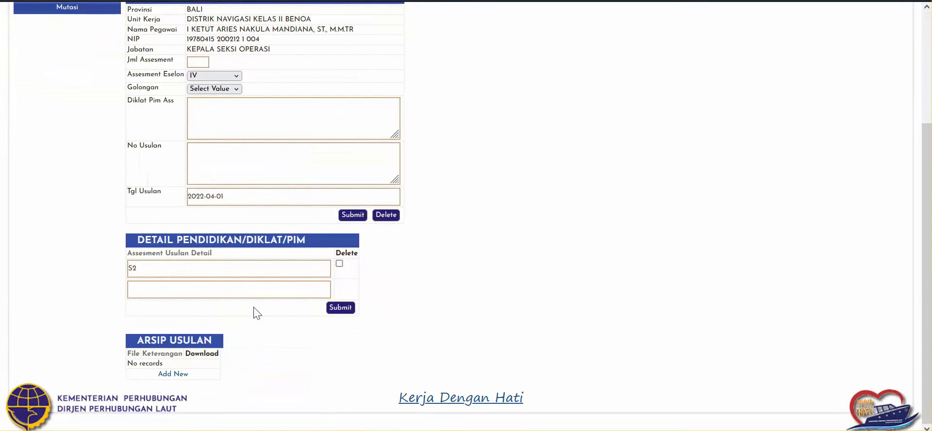
Add PIM IV as the second education and training detail and submit it
{"action": "left_click", "coordinate": [200, 294]}
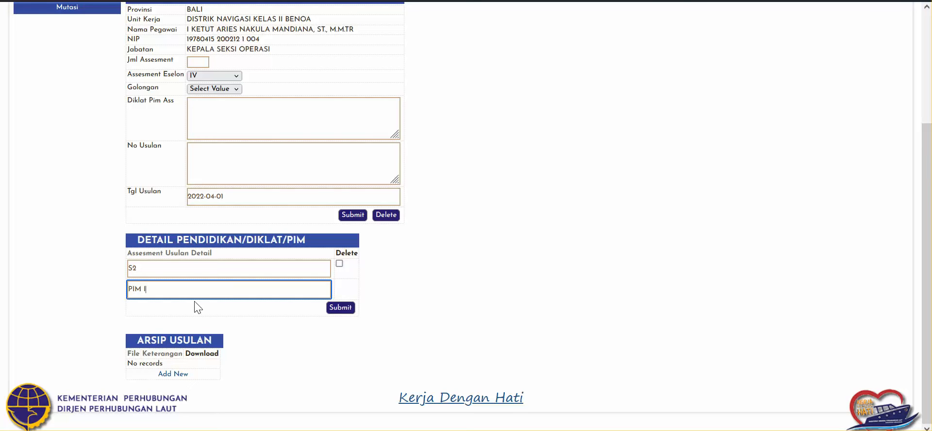
{"action": "left_click", "coordinate": [341, 310]}
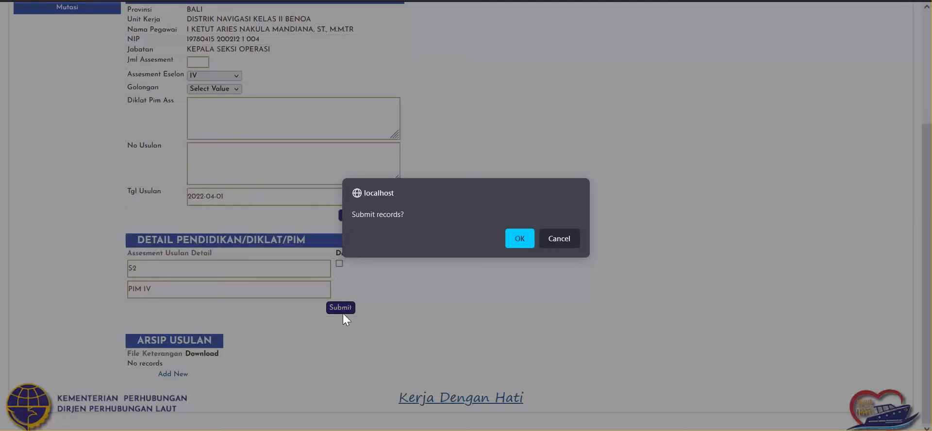
{"action": "left_click", "coordinate": [519, 239]}
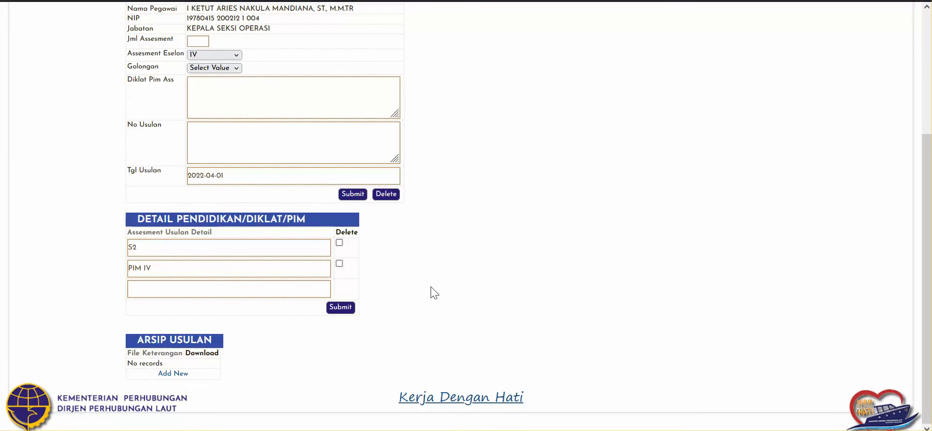
Start a new Arsip Usulan upload with Keterangan SURAT USULAN and attach rrrr.pdf from the arsip 21052022 folder
{"action": "left_click", "coordinate": [180, 381]}
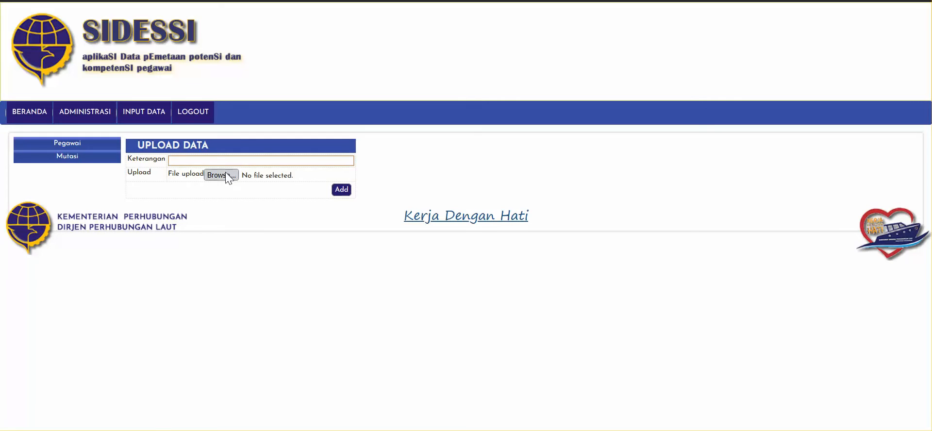
{"action": "left_click", "coordinate": [226, 160]}
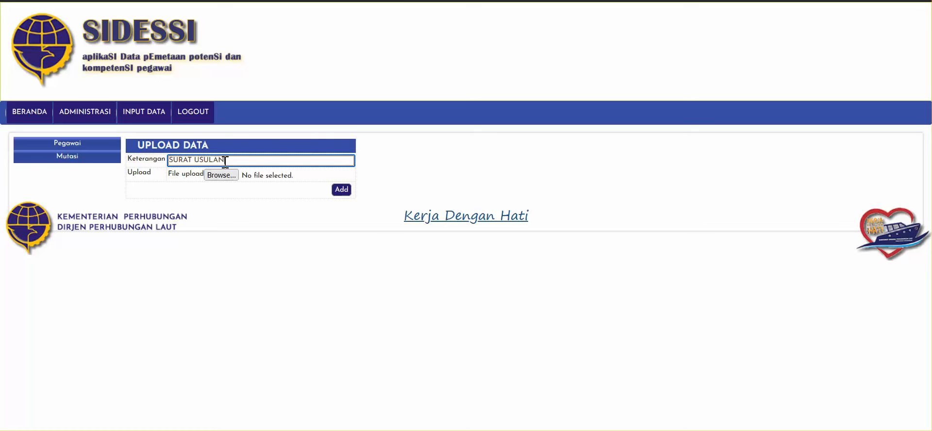
{"action": "left_click", "coordinate": [227, 175]}
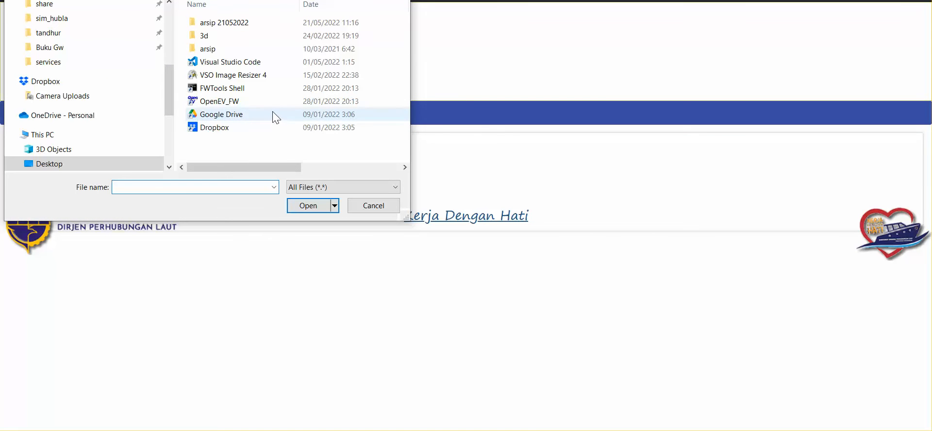
{"action": "double_click", "coordinate": [226, 27]}
{"action": "scroll", "coordinate": [258, 100], "scroll_direction": "down", "scroll_amount": 4}
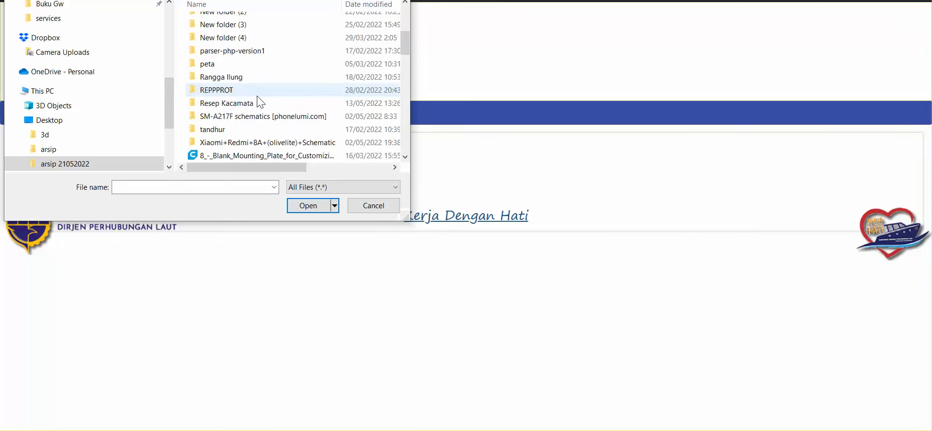
{"action": "scroll", "coordinate": [259, 101], "scroll_direction": "down", "scroll_amount": 2}
{"action": "scroll", "coordinate": [259, 102], "scroll_direction": "down", "scroll_amount": 2}
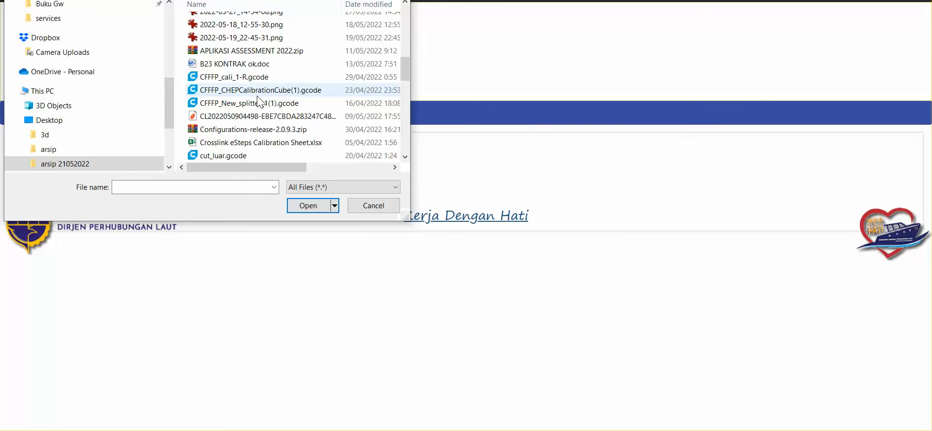
{"action": "scroll", "coordinate": [261, 101], "scroll_direction": "down", "scroll_amount": 2}
{"action": "scroll", "coordinate": [261, 102], "scroll_direction": "down", "scroll_amount": 5}
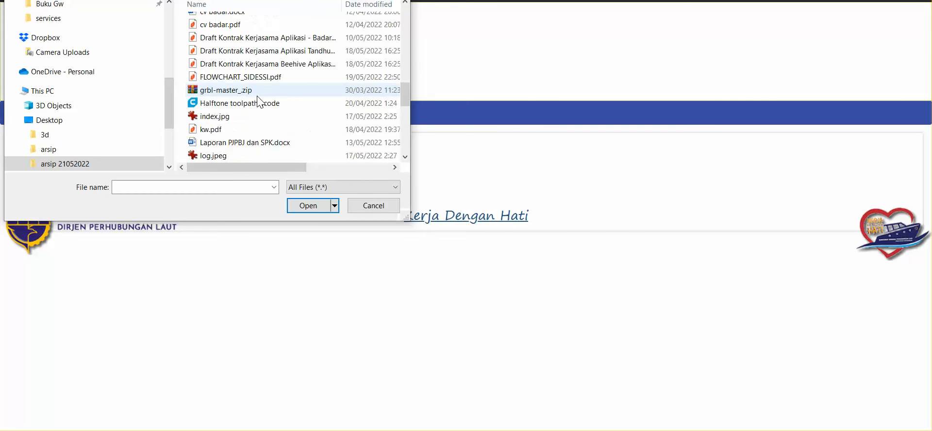
{"action": "scroll", "coordinate": [261, 101], "scroll_direction": "down", "scroll_amount": 3}
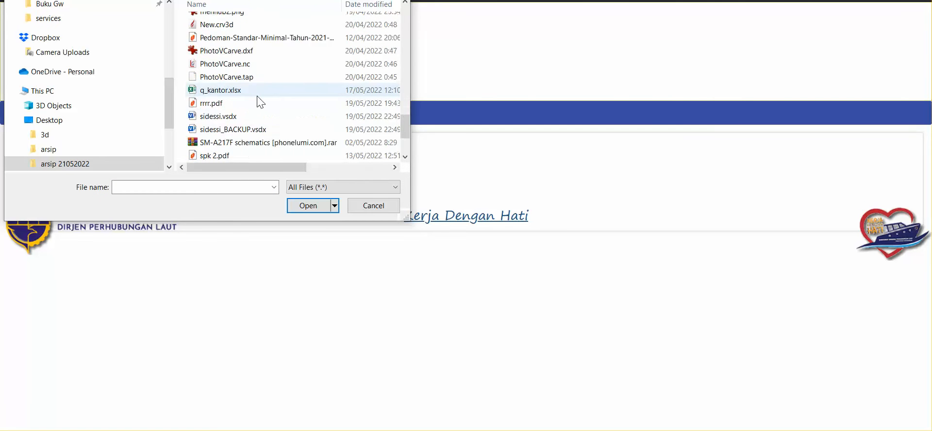
{"action": "left_click", "coordinate": [244, 68]}
{"action": "double_click", "coordinate": [245, 67]}
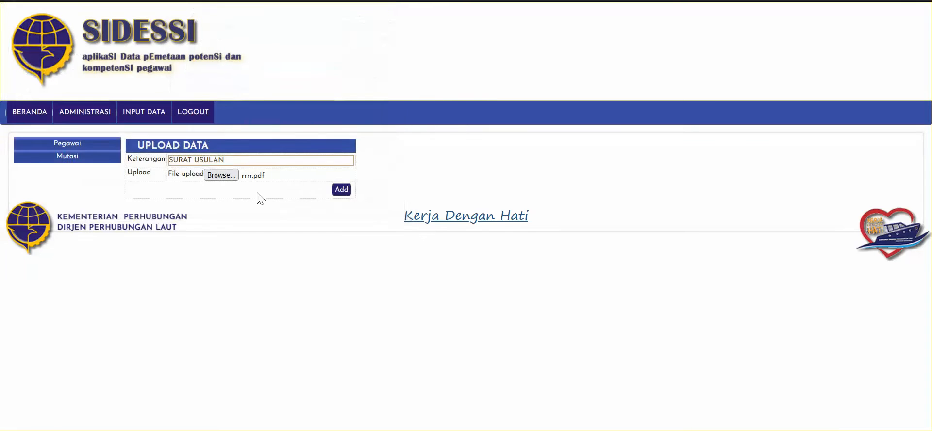
Submit the SURAT USULAN upload and reopen the BALI proposal dated 01-04-2022 from the Rekap Usulan Assesment list
{"action": "left_click", "coordinate": [342, 191]}
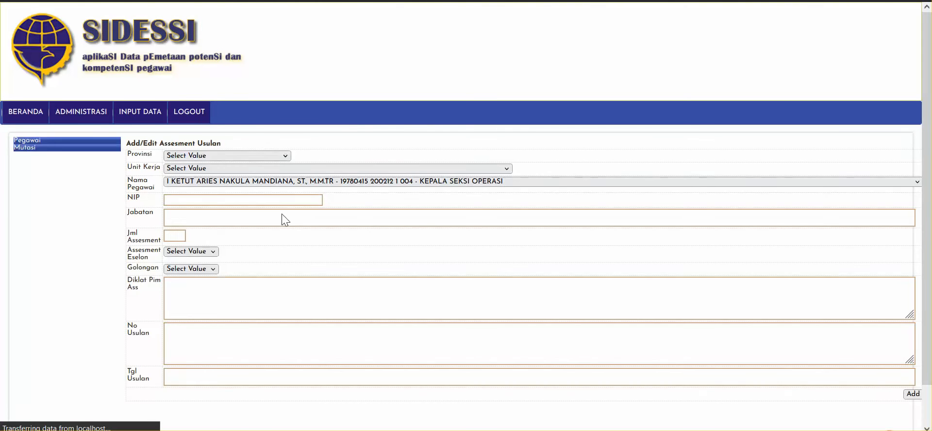
{"action": "scroll", "coordinate": [283, 214], "scroll_direction": "down", "scroll_amount": 2}
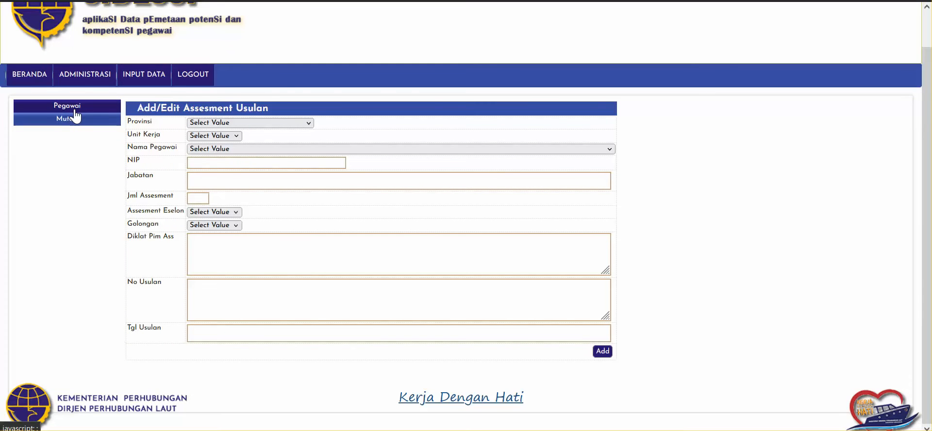
{"action": "left_click", "coordinate": [52, 126]}
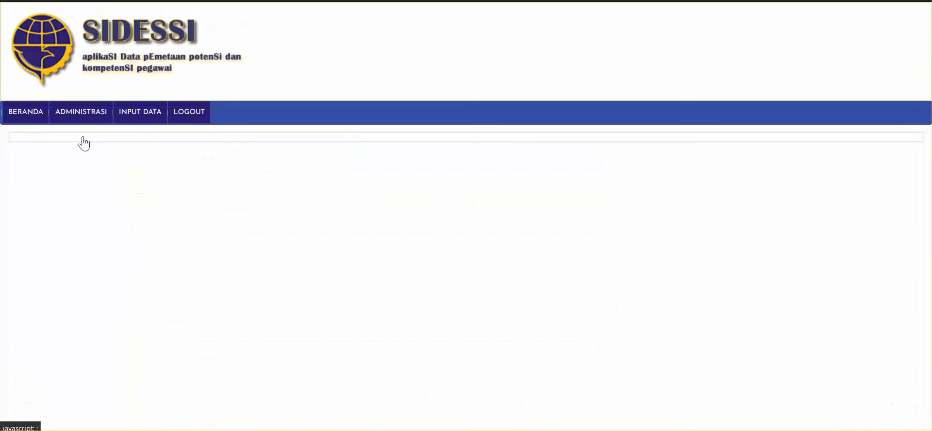
{"action": "mouse_move", "coordinate": [68, 156]}
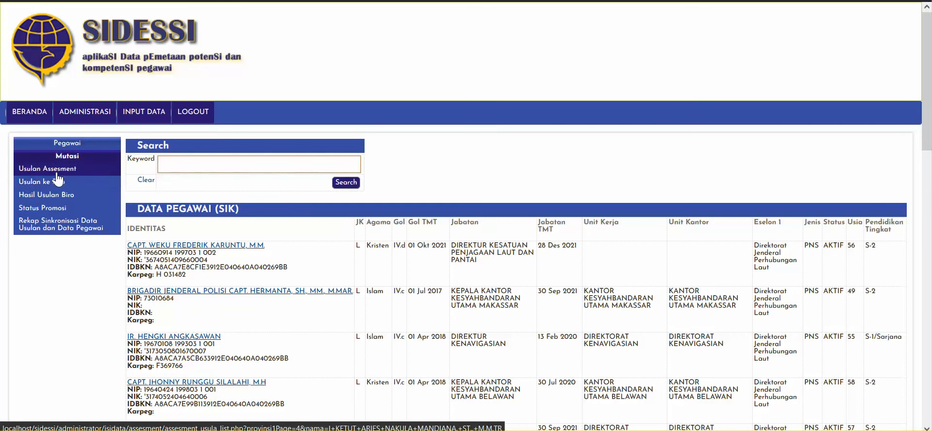
{"action": "scroll", "coordinate": [290, 304], "scroll_direction": "down", "scroll_amount": 5}
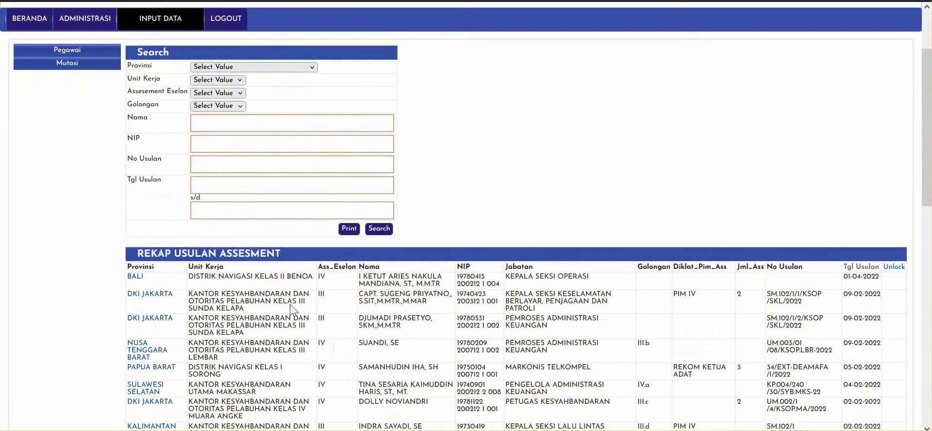
{"action": "left_click", "coordinate": [136, 195]}
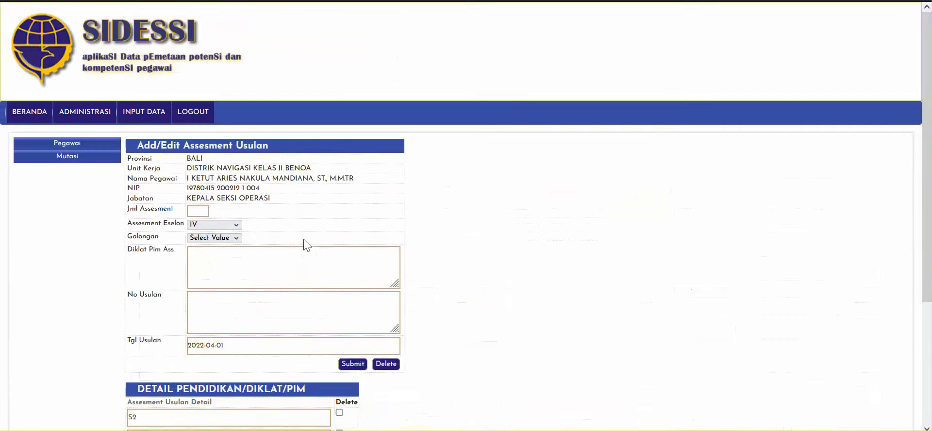
Review the BALI proposal's Detail Pendidikan/Diklat/PIM entries and its Arsip Usulan file entry
{"action": "scroll", "coordinate": [315, 284], "scroll_direction": "down", "scroll_amount": 1}
{"action": "scroll", "coordinate": [314, 286], "scroll_direction": "down", "scroll_amount": 3}
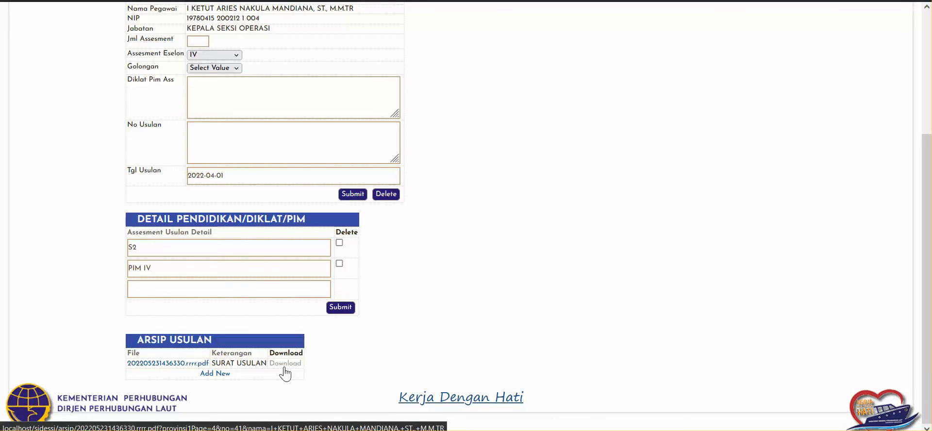
{"action": "scroll", "coordinate": [306, 376], "scroll_direction": "up", "scroll_amount": 4}
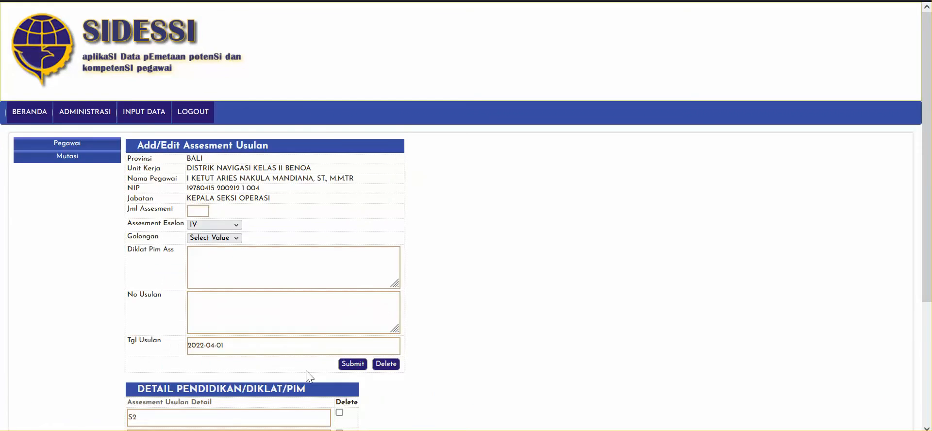
{"action": "scroll", "coordinate": [306, 376], "scroll_direction": "down", "scroll_amount": 4}
{"action": "scroll", "coordinate": [307, 377], "scroll_direction": "up", "scroll_amount": 4}
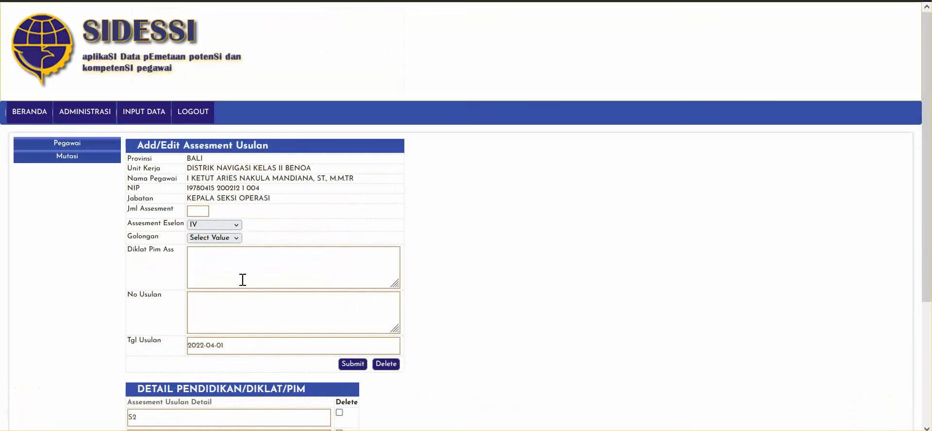
View the Usulan Assesment recap and the Usulan ke Biro page, and return to the recap's list of proposals
{"action": "left_click", "coordinate": [64, 166]}
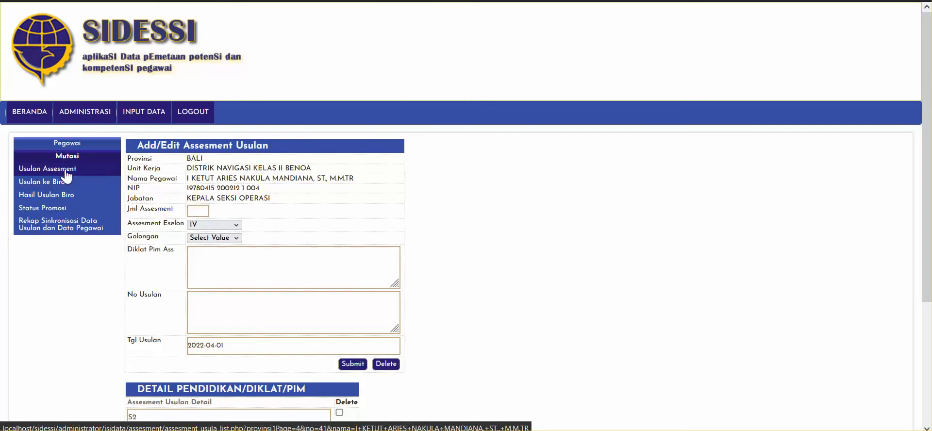
{"action": "left_click", "coordinate": [72, 181]}
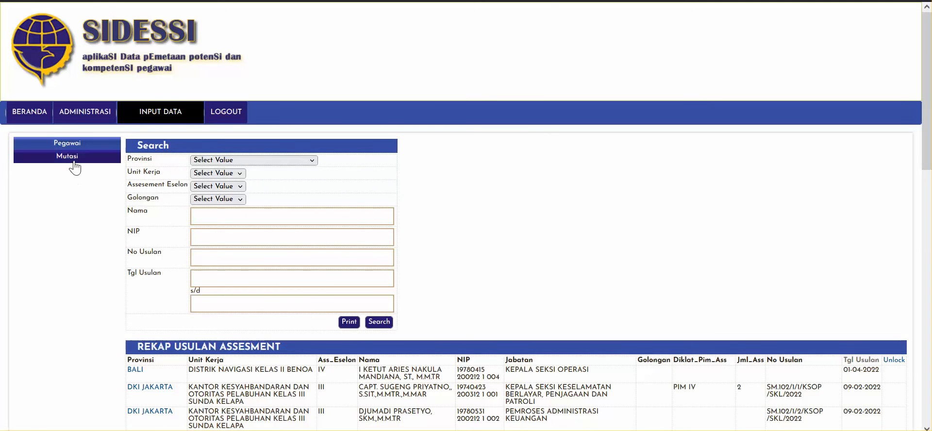
{"action": "left_click", "coordinate": [73, 158]}
{"action": "left_click", "coordinate": [61, 181]}
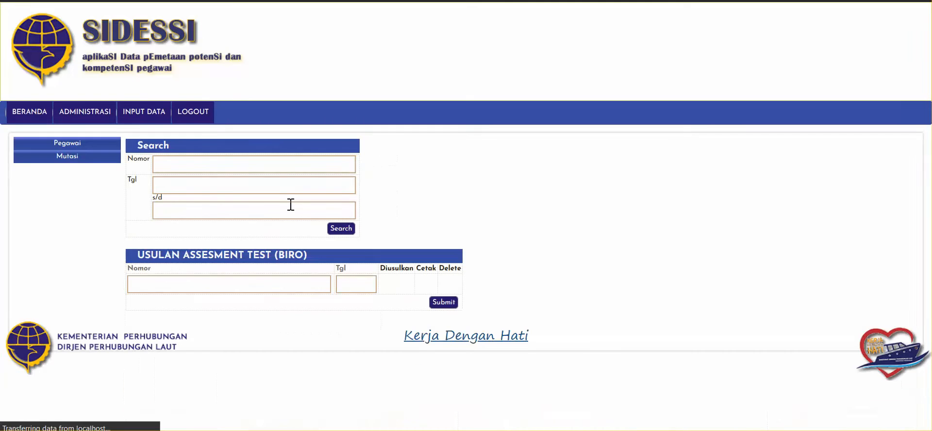
{"action": "left_click", "coordinate": [74, 162]}
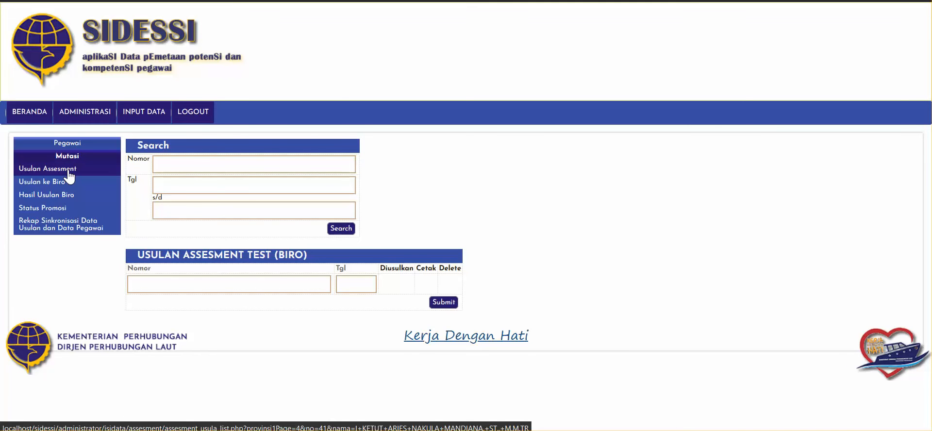
{"action": "left_click", "coordinate": [69, 170]}
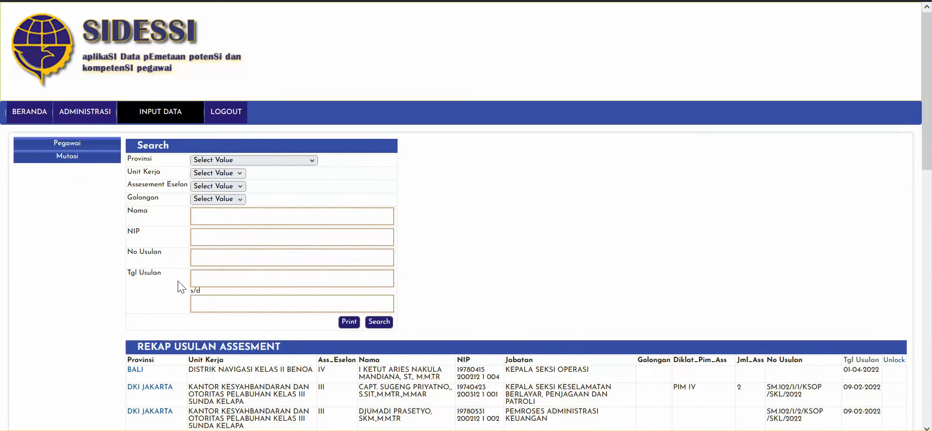
{"action": "scroll", "coordinate": [178, 282], "scroll_direction": "down", "scroll_amount": 3}
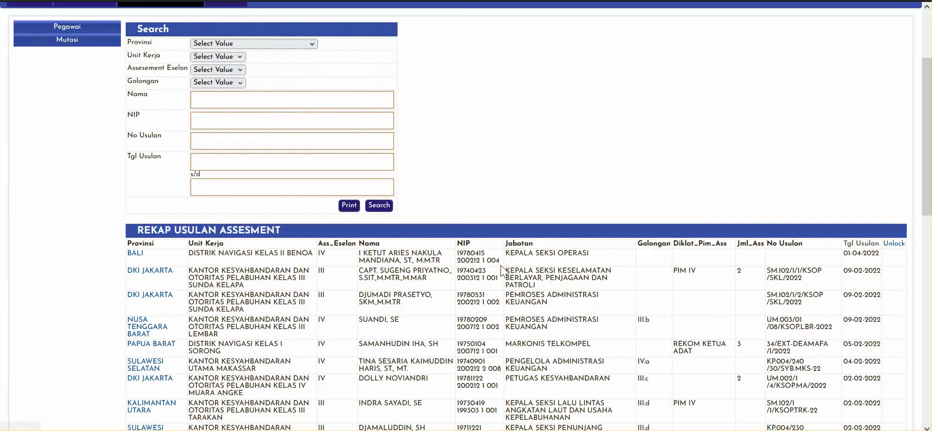
Open Usulan ke Biro and submit a new Biro assessment proposal with Nomor 011/PEG/HUBLA and Tgl 2022-05-09
{"action": "left_click", "coordinate": [62, 39]}
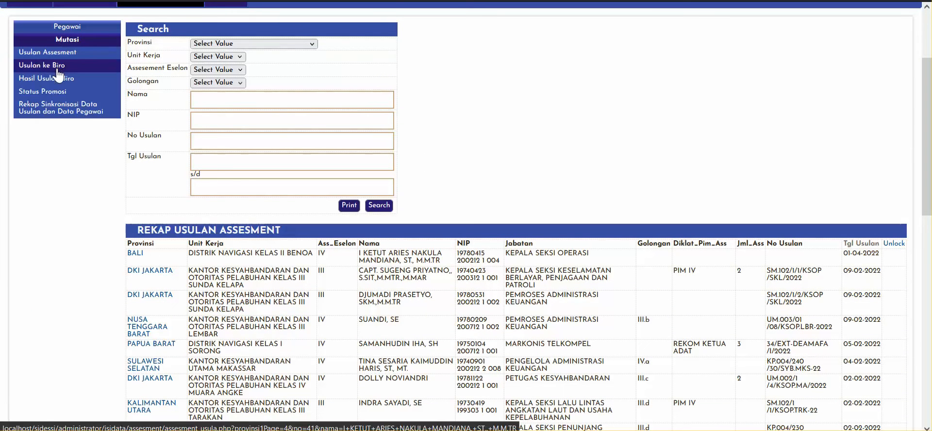
{"action": "left_click", "coordinate": [58, 66]}
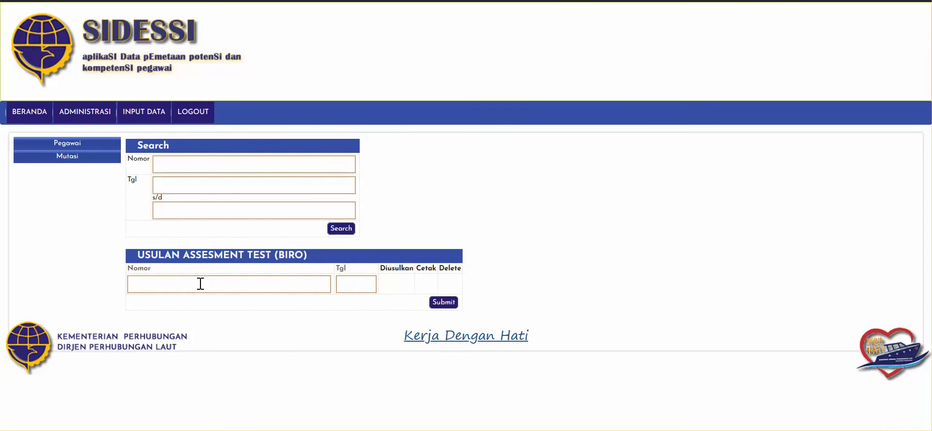
{"action": "left_click", "coordinate": [200, 283]}
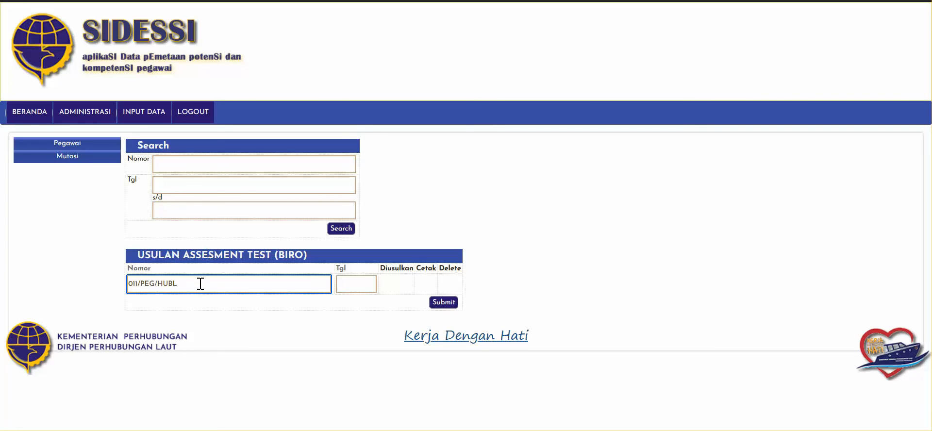
{"action": "left_click", "coordinate": [343, 285]}
{"action": "left_click", "coordinate": [356, 180]}
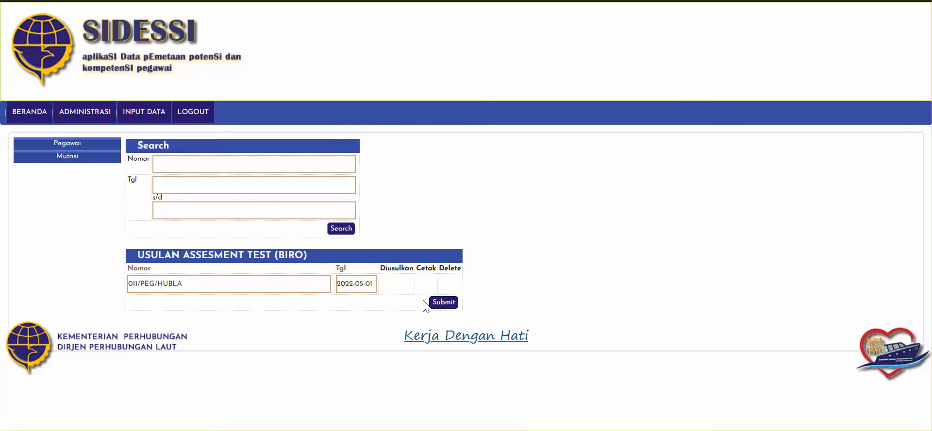
{"action": "left_click", "coordinate": [375, 288]}
{"action": "left_click", "coordinate": [379, 196]}
{"action": "left_click", "coordinate": [441, 303]}
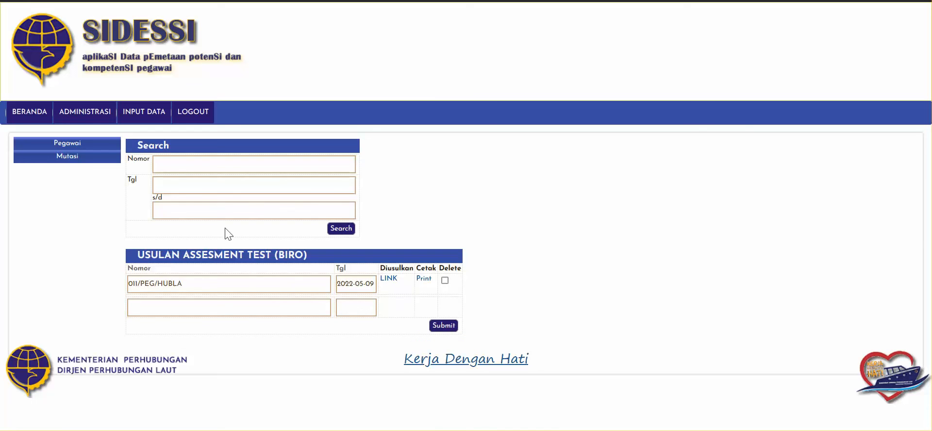
Open the Diusulkan link of proposal 011/PEG/HUBLA and add the second and third employees from the selection list, both level III
{"action": "left_click", "coordinate": [388, 280]}
{"action": "left_click", "coordinate": [246, 177]}
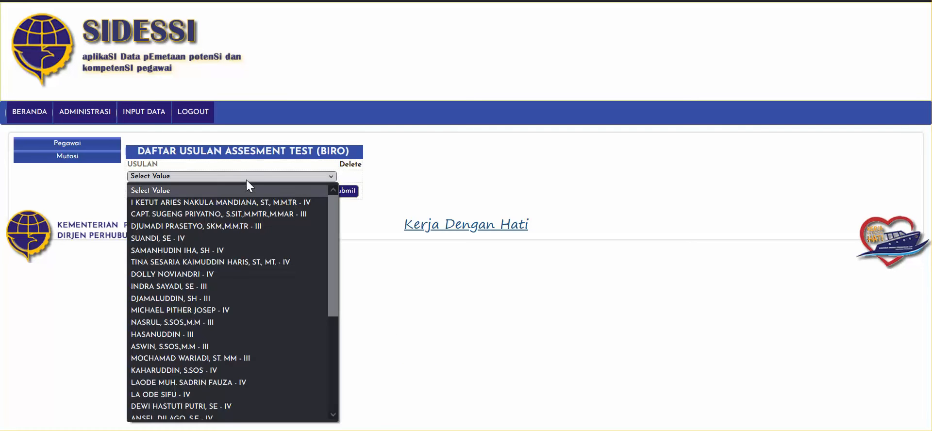
{"action": "left_click", "coordinate": [234, 214]}
{"action": "left_click", "coordinate": [348, 192]}
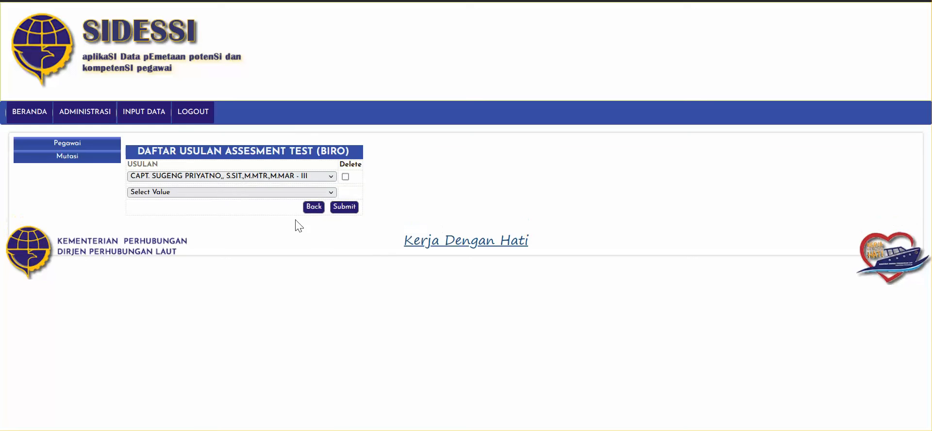
{"action": "left_click", "coordinate": [233, 195]}
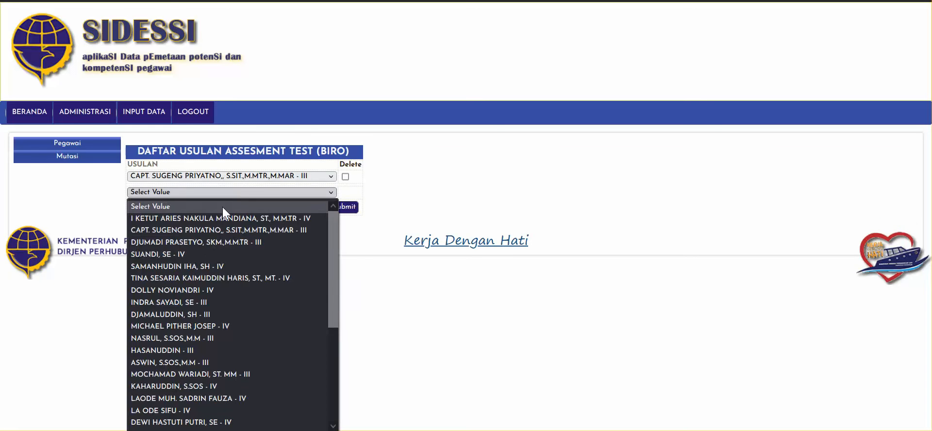
{"action": "left_click", "coordinate": [210, 241]}
{"action": "left_click", "coordinate": [344, 208]}
Add the fourth and fifth employees from the selection list, both level IV, to the Biro proposal and submit each
{"action": "left_click", "coordinate": [189, 207]}
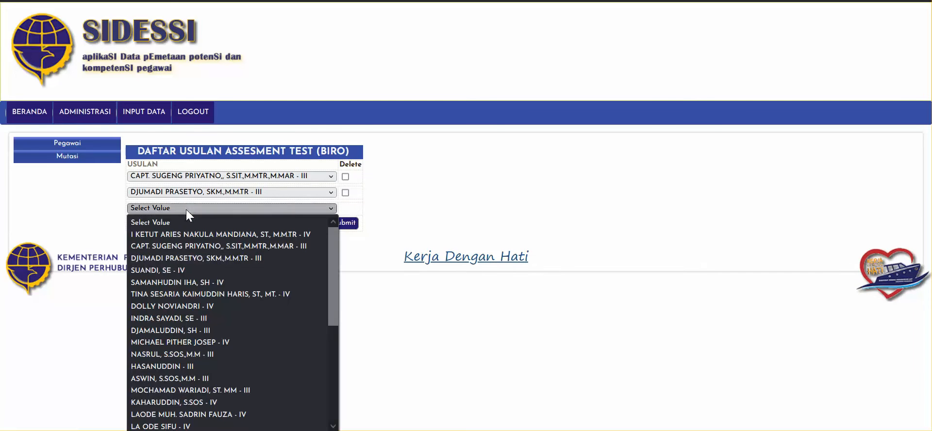
{"action": "left_click", "coordinate": [168, 270]}
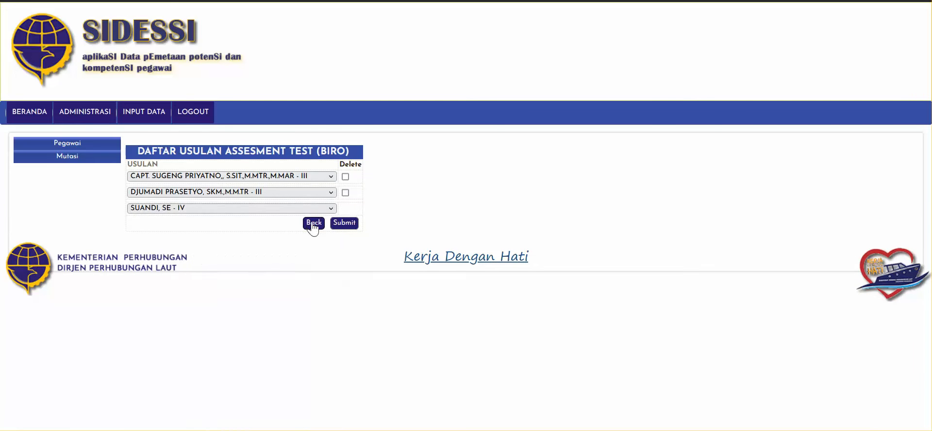
{"action": "left_click", "coordinate": [346, 222]}
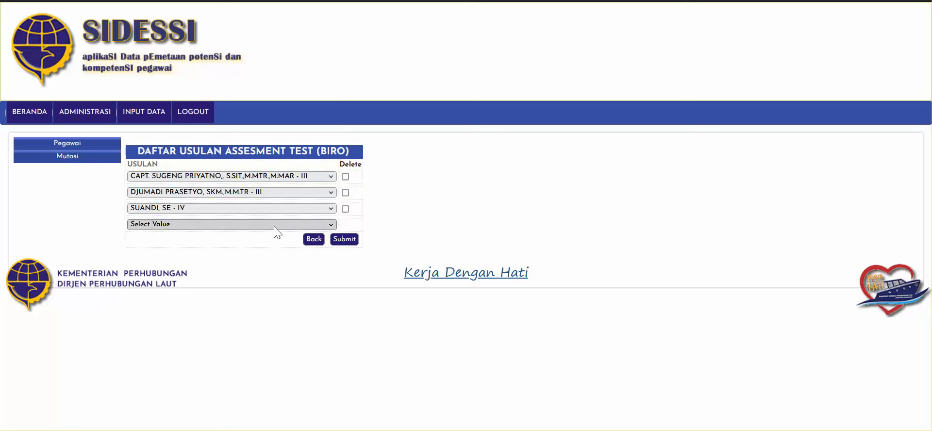
{"action": "left_click", "coordinate": [274, 226]}
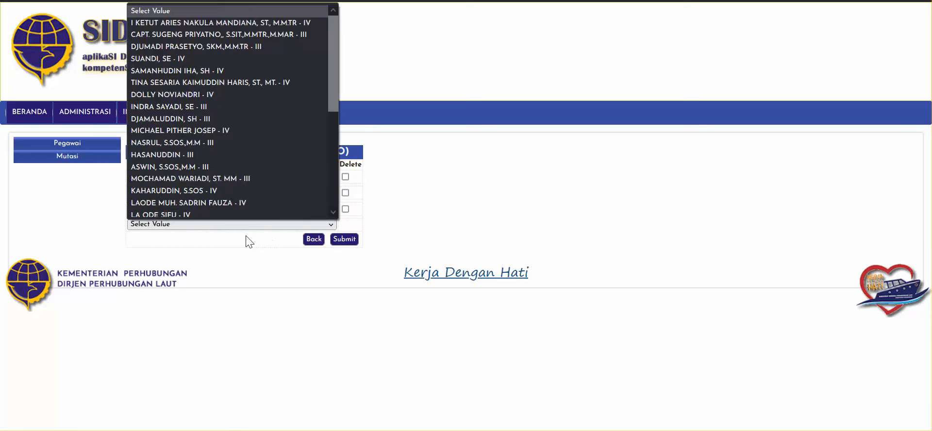
{"action": "left_click", "coordinate": [184, 70]}
{"action": "left_click", "coordinate": [344, 239]}
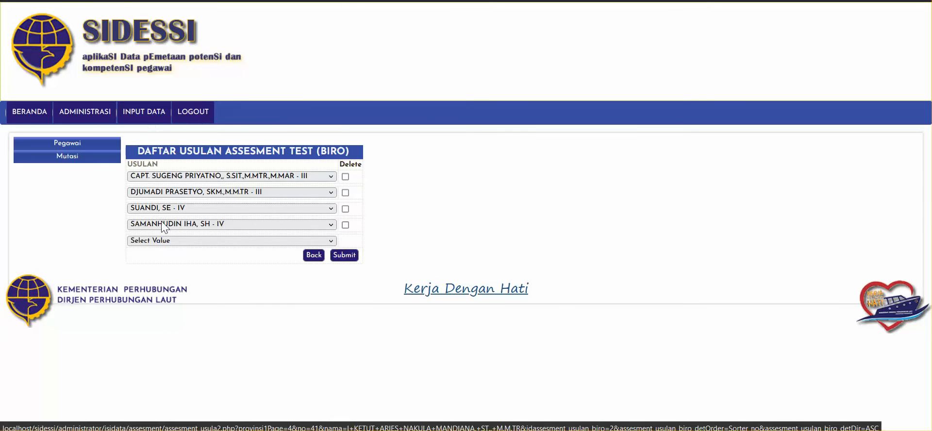
Add the eighth and eleventh listed employees, both level III, to the Biro proposal, submitting each, and return to the Biro proposals
{"action": "left_click", "coordinate": [157, 241]}
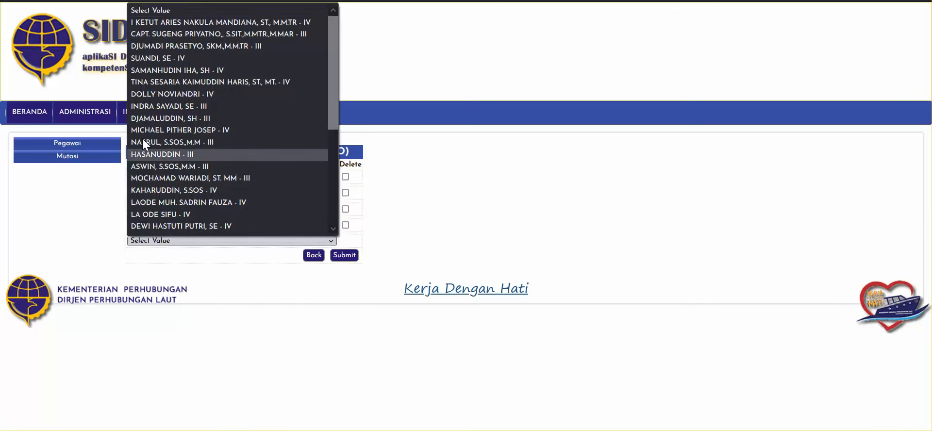
{"action": "left_click", "coordinate": [149, 111]}
{"action": "left_click", "coordinate": [345, 256]}
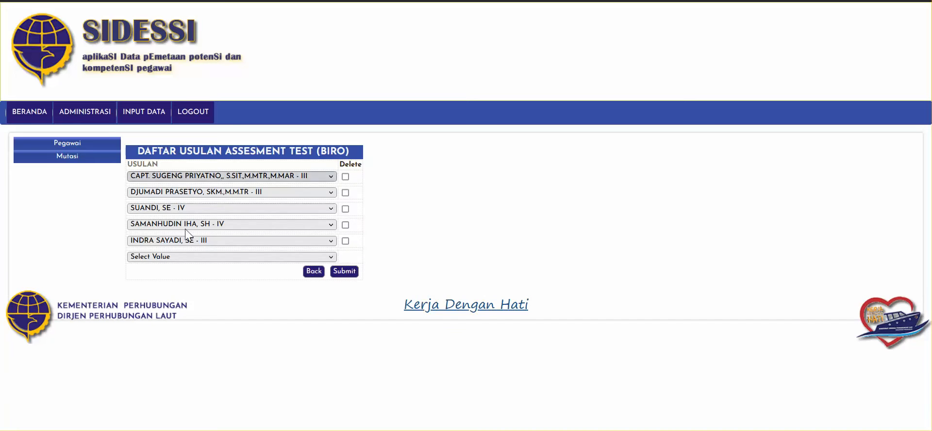
{"action": "left_click", "coordinate": [183, 256]}
{"action": "left_click", "coordinate": [158, 150]}
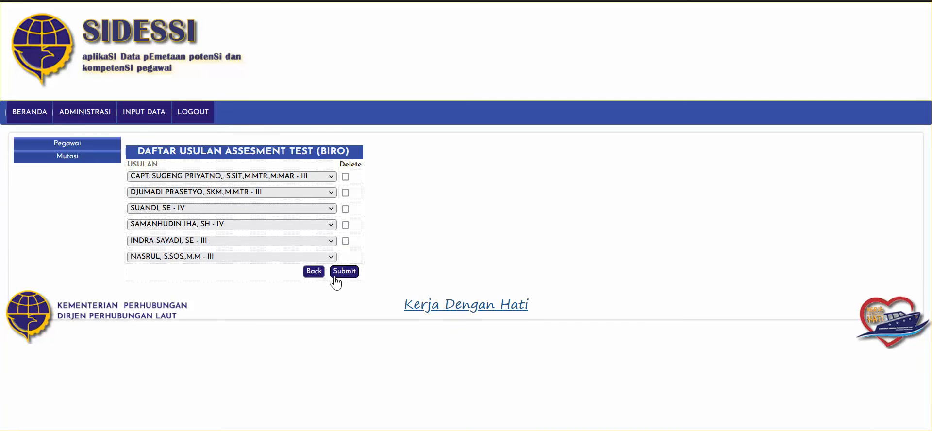
{"action": "left_click", "coordinate": [345, 272]}
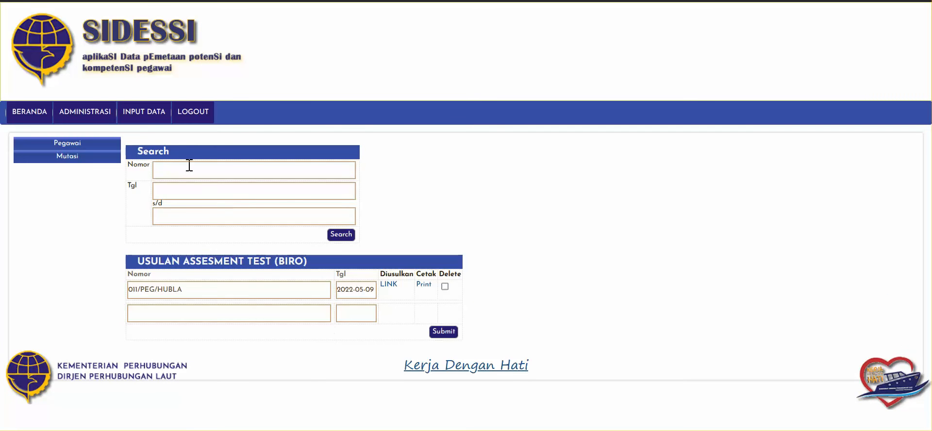
Examine the Nomor and Tgl s/d search criteria for the Biro proposals
{"action": "left_click", "coordinate": [182, 170]}
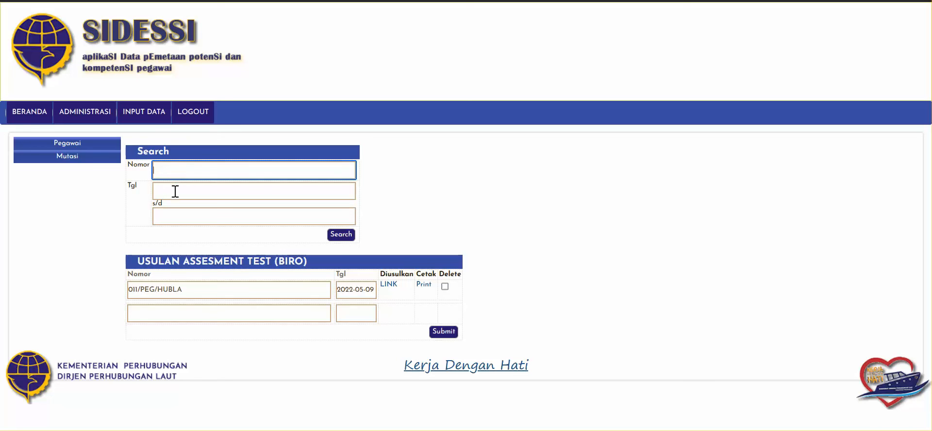
{"action": "left_click", "coordinate": [175, 192]}
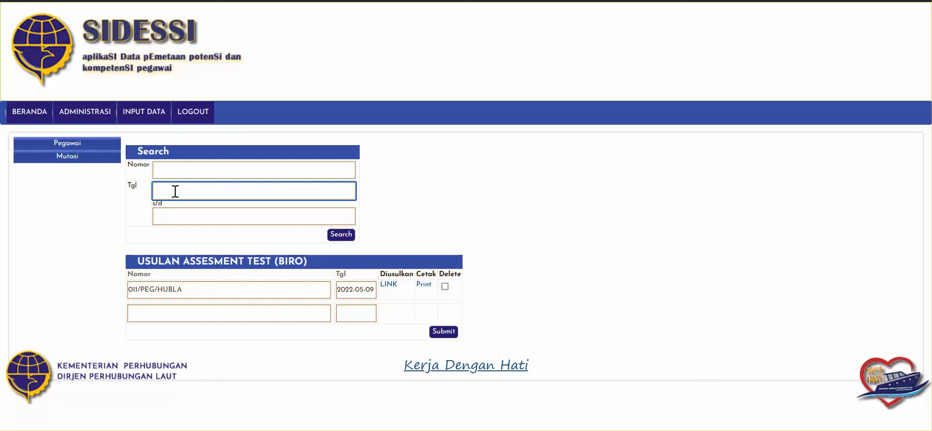
{"action": "left_click", "coordinate": [166, 216]}
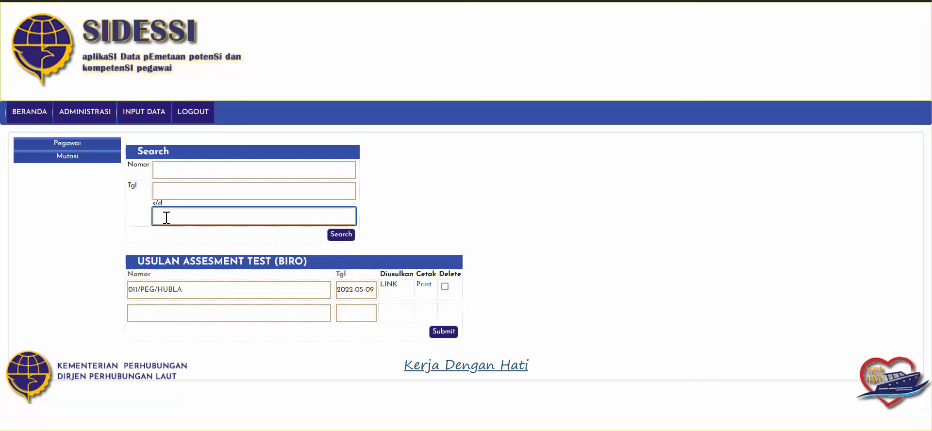
Open the printable list of proposal 011/PEG/HUBLA, preview it in landscape without printing, select its contents and close it
{"action": "left_click", "coordinate": [422, 286]}
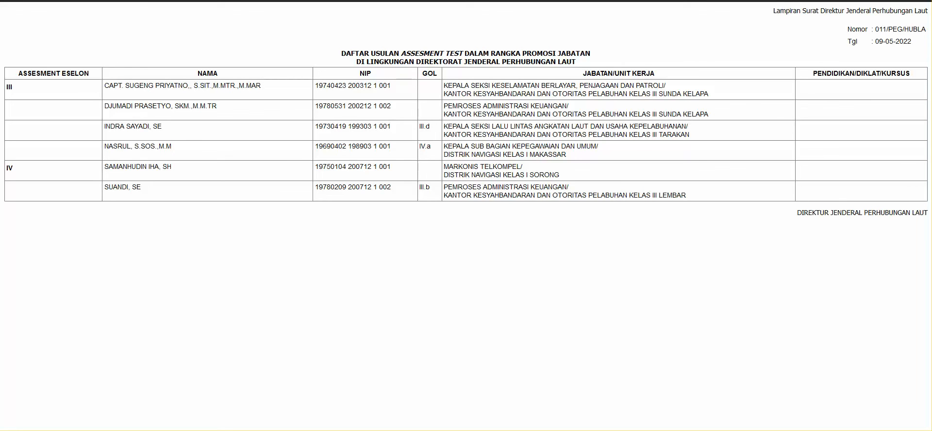
{"action": "key", "text": "alt+f"}
{"action": "left_click", "coordinate": [19, 51]}
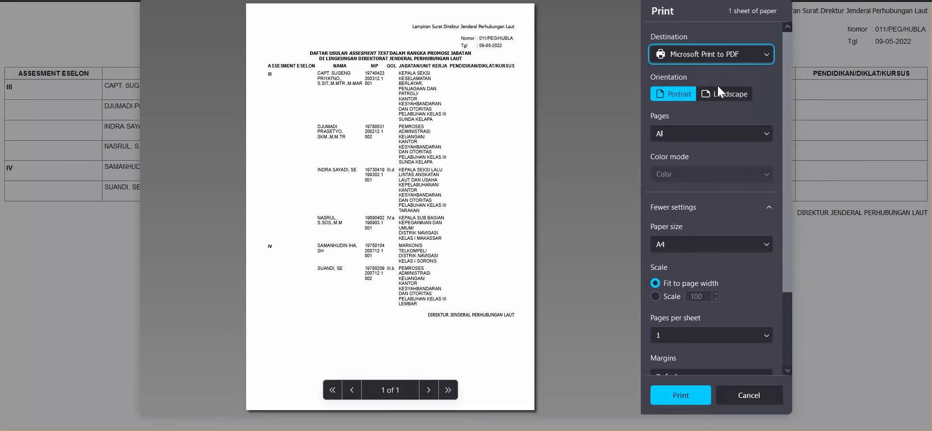
{"action": "left_click", "coordinate": [721, 94]}
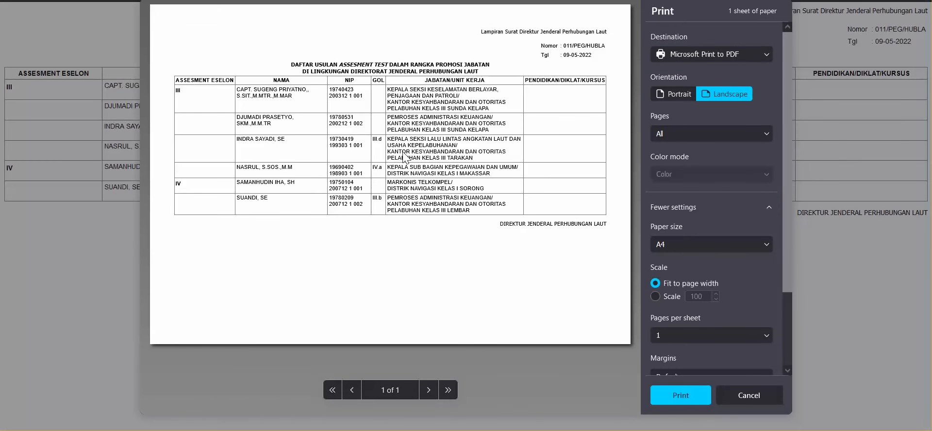
{"action": "left_click", "coordinate": [737, 400]}
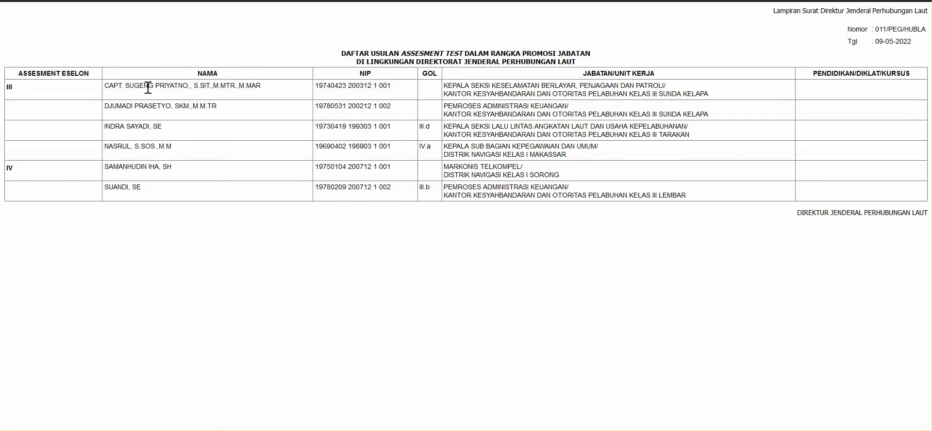
{"action": "key", "text": "ctrl+a"}
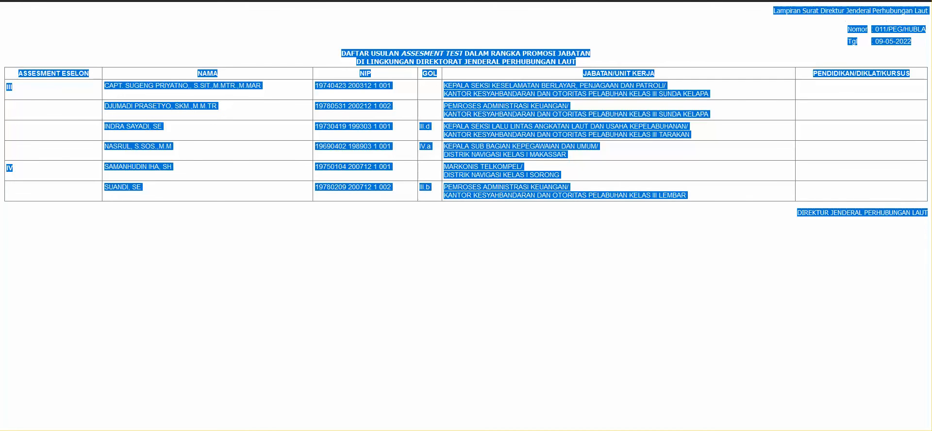
{"action": "key", "text": "ctrl+w"}
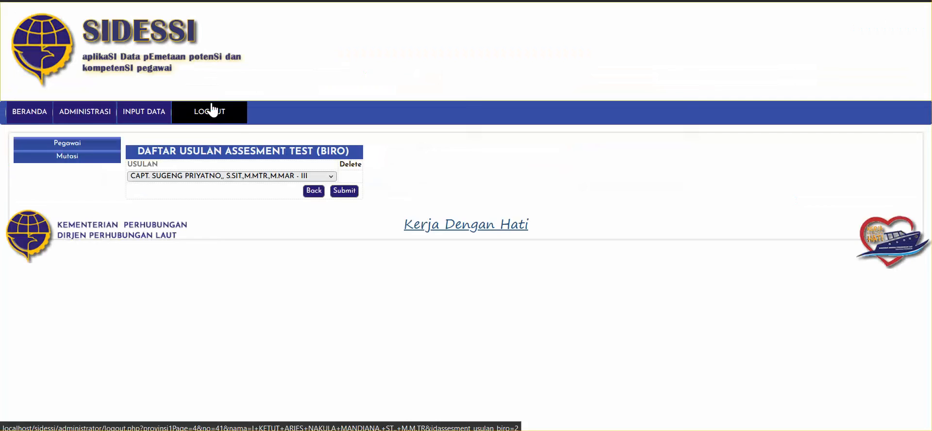
Add BATCH I to Hasil Usulan Biro with start date 2022-05-15 and end date 2022-05-16, and submit it
{"action": "left_click", "coordinate": [78, 159]}
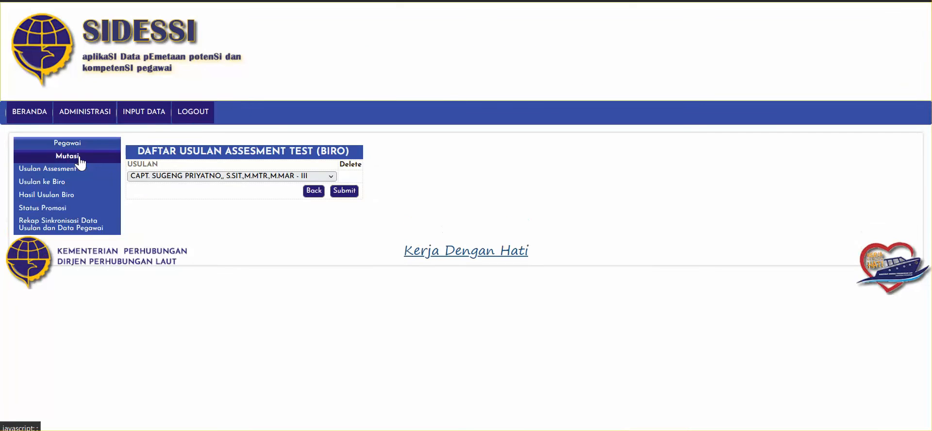
{"action": "left_click", "coordinate": [64, 196]}
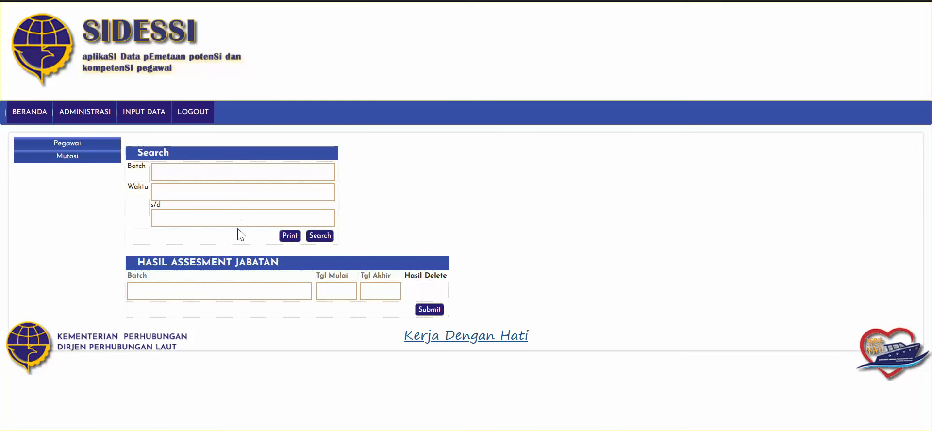
{"action": "left_click", "coordinate": [195, 292]}
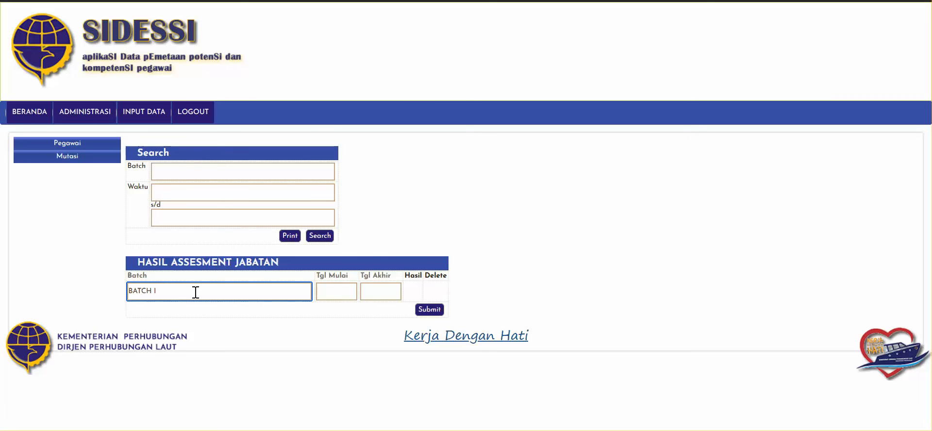
{"action": "left_click", "coordinate": [331, 290]}
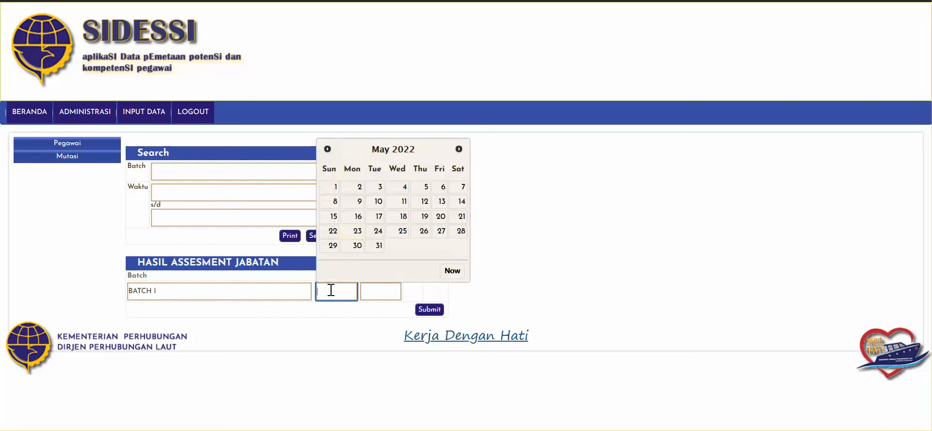
{"action": "left_click", "coordinate": [335, 221]}
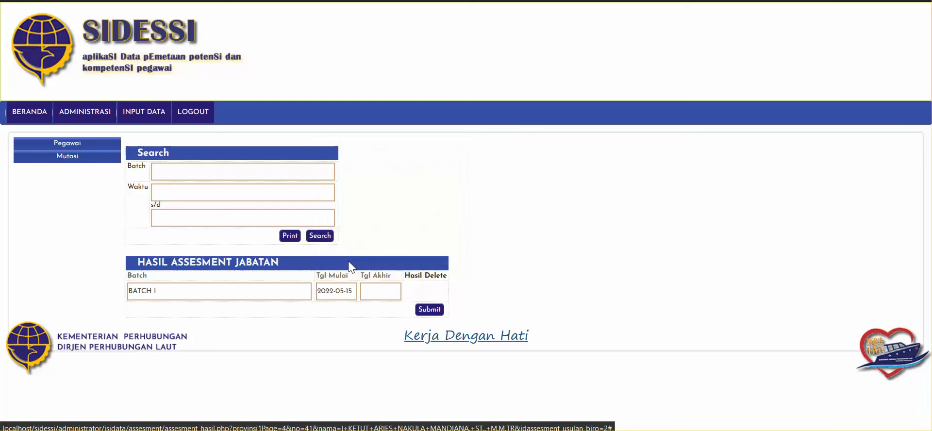
{"action": "left_click", "coordinate": [369, 290]}
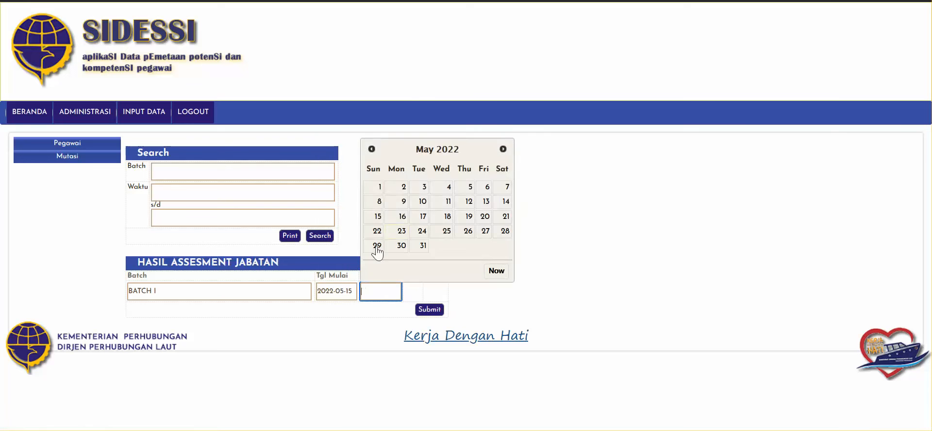
{"action": "left_click", "coordinate": [403, 222]}
{"action": "left_click", "coordinate": [429, 310]}
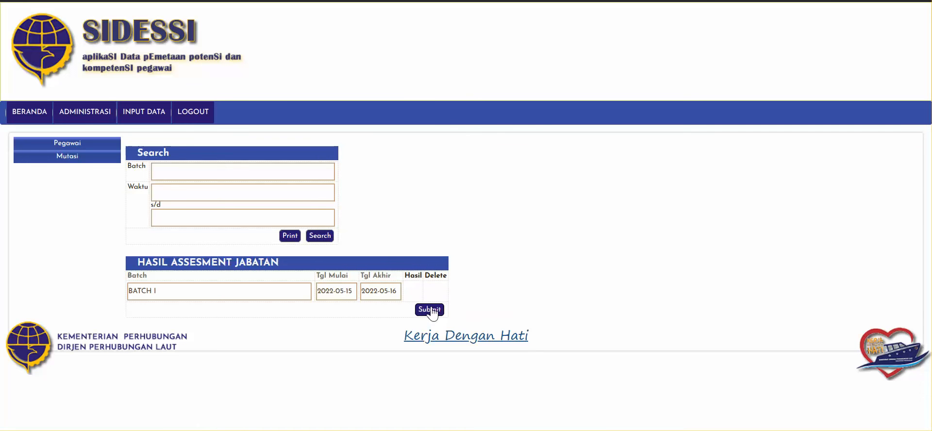
Open the Hasil link of BATCH I and submit the first listed employee with result MEMENUHI SYARAT
{"action": "left_click", "coordinate": [401, 291]}
{"action": "left_click", "coordinate": [252, 170]}
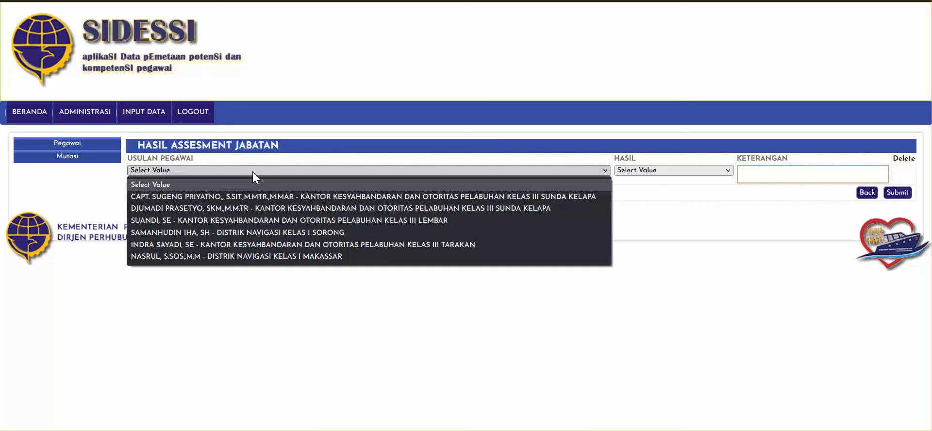
{"action": "left_click", "coordinate": [240, 196]}
{"action": "left_click", "coordinate": [670, 170]}
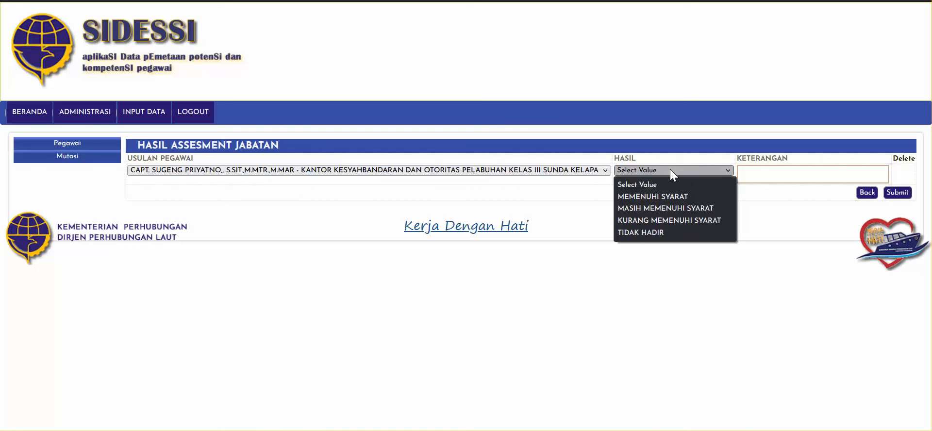
{"action": "left_click", "coordinate": [666, 196]}
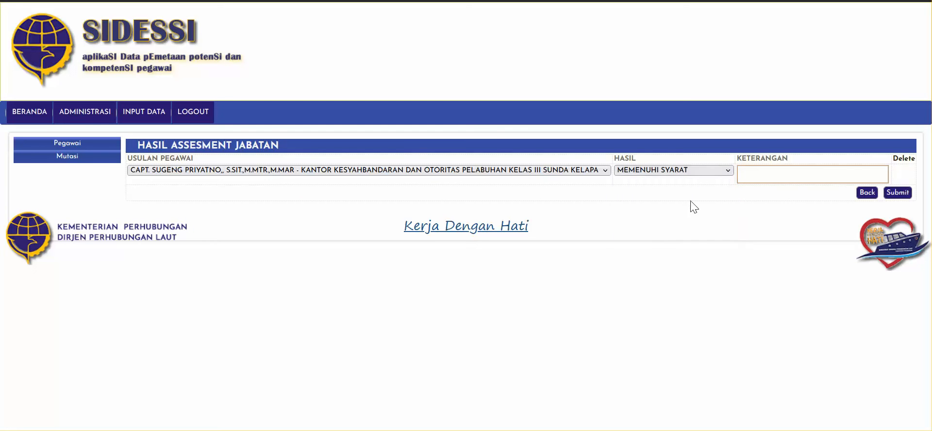
{"action": "left_click", "coordinate": [901, 194]}
Add the second listed employee to the batch results as MASIH MEMENUHI SYARAT and submit
{"action": "left_click", "coordinate": [280, 192]}
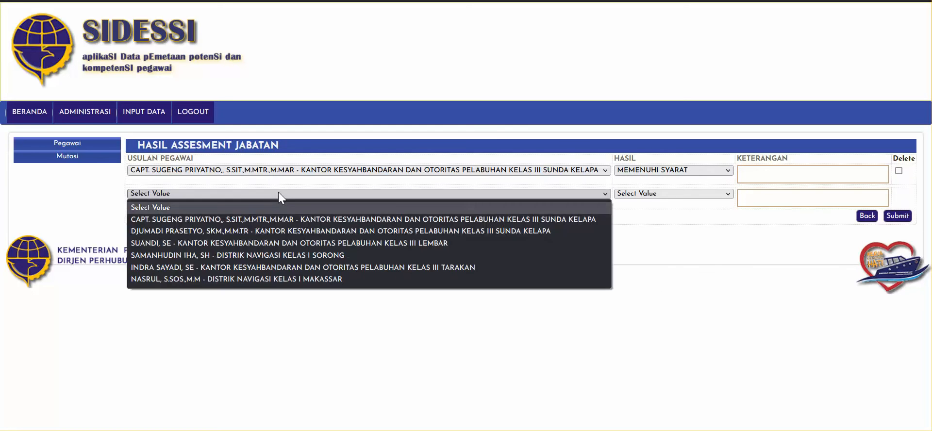
{"action": "left_click", "coordinate": [244, 232]}
{"action": "left_click", "coordinate": [631, 194]}
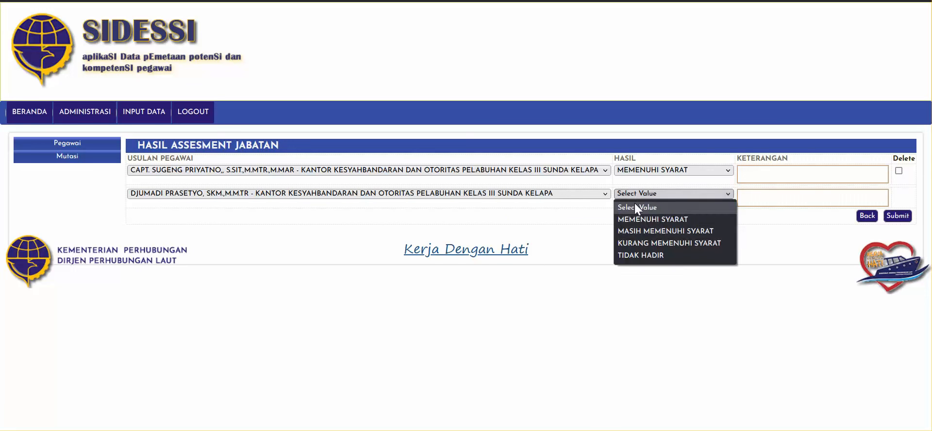
{"action": "left_click", "coordinate": [638, 230]}
{"action": "left_click", "coordinate": [896, 217]}
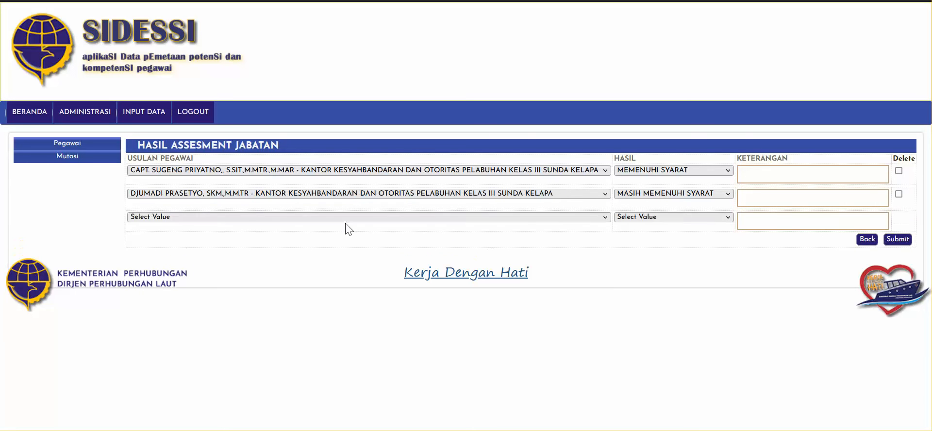
Add the third listed employee to the batch results as KURANG MEMENUHI SYARAT and submit
{"action": "left_click", "coordinate": [263, 217]}
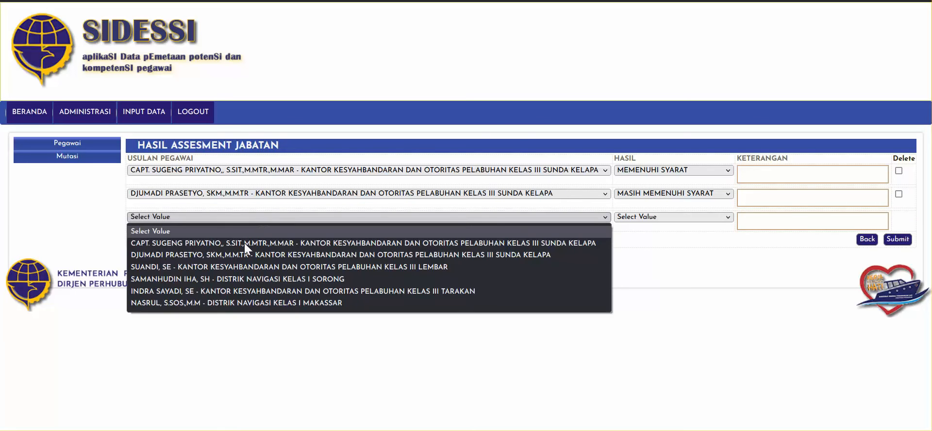
{"action": "left_click", "coordinate": [226, 268]}
{"action": "left_click", "coordinate": [691, 216]}
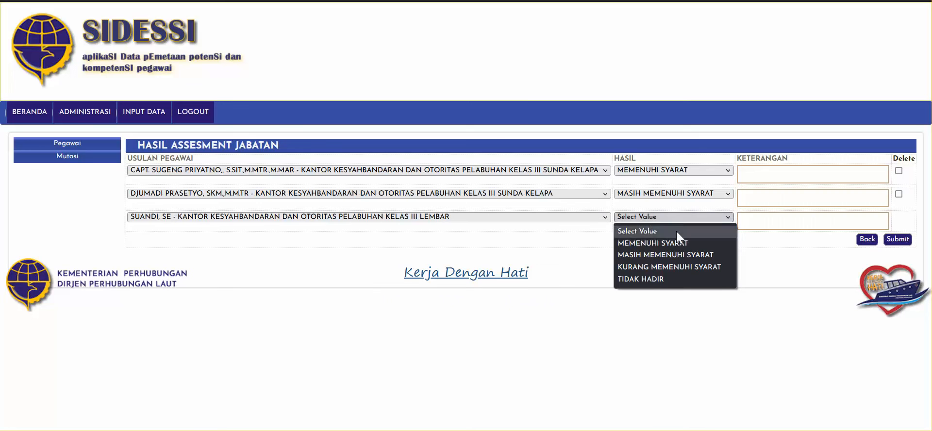
{"action": "left_click", "coordinate": [689, 266]}
{"action": "left_click", "coordinate": [885, 240]}
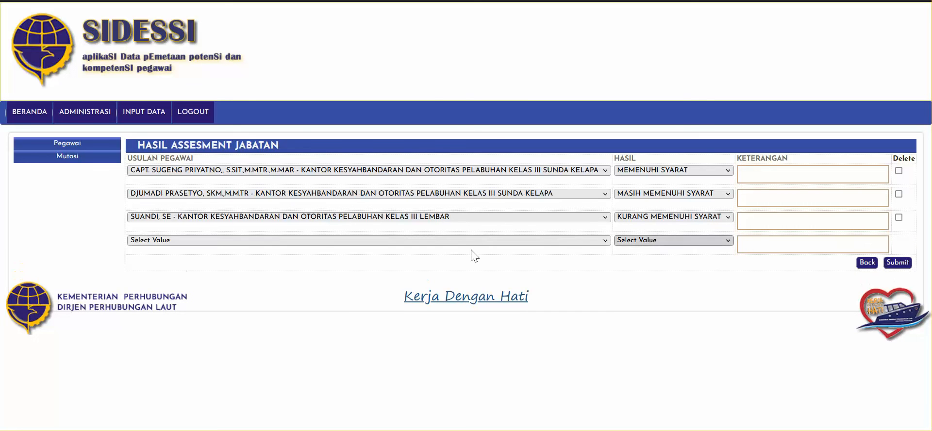
Add the fourth listed employee to the batch results without choosing a Hasil value, and leave the results form
{"action": "left_click", "coordinate": [334, 240]}
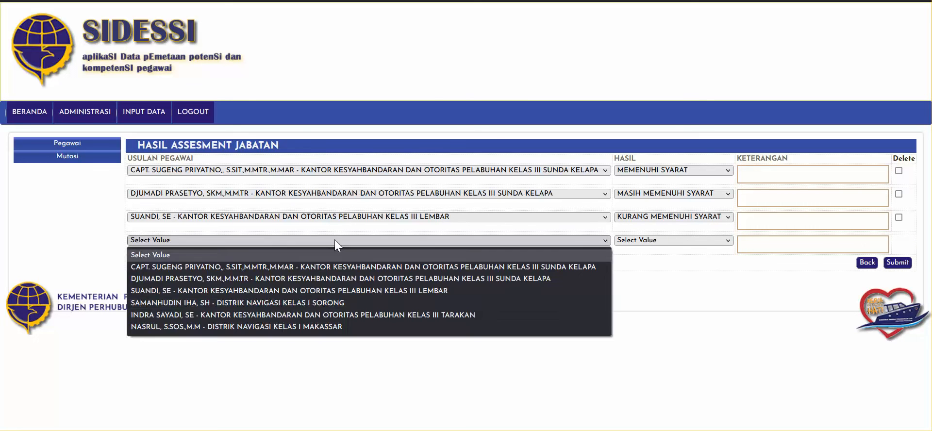
{"action": "left_click", "coordinate": [272, 302]}
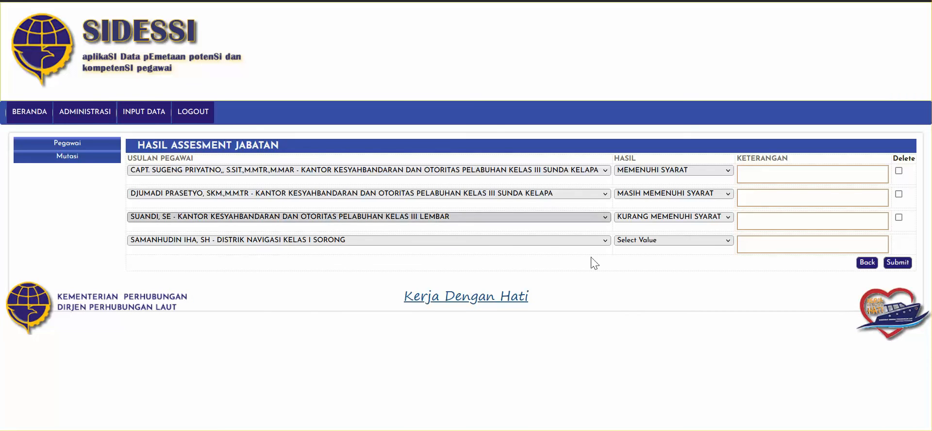
{"action": "left_click", "coordinate": [867, 263]}
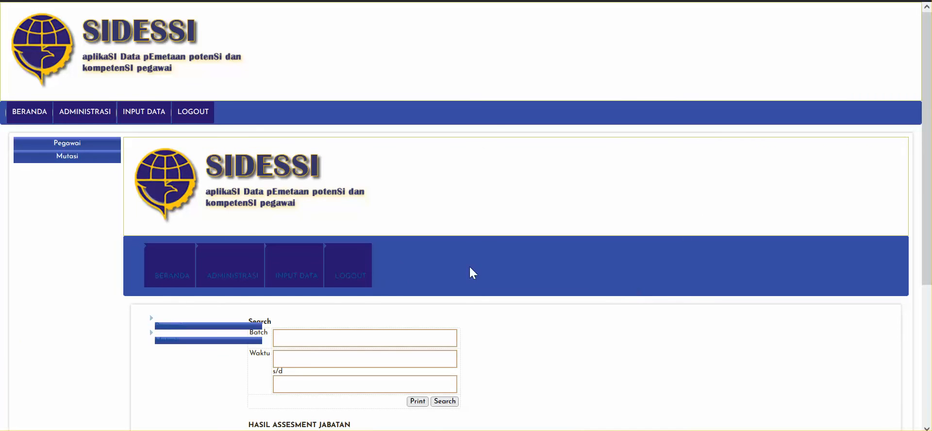
Reopen Hasil Usulan Biro, view the printable assessment results report for all batches, and close it
{"action": "left_click", "coordinate": [90, 156]}
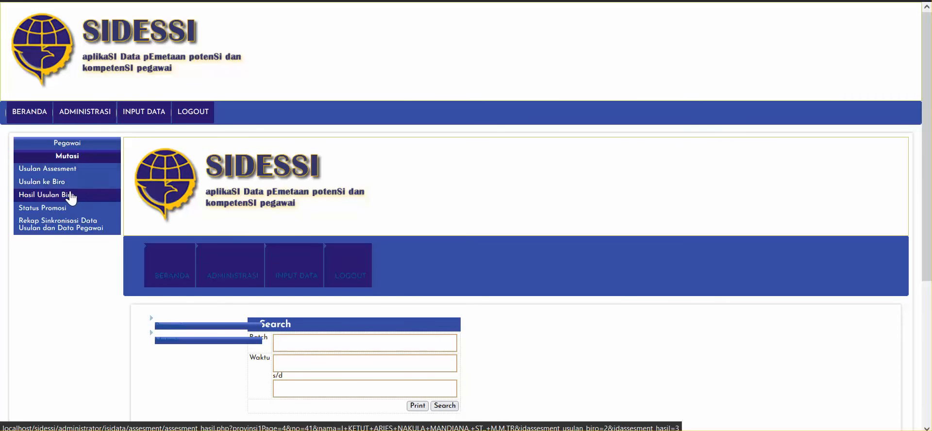
{"action": "left_click", "coordinate": [72, 198]}
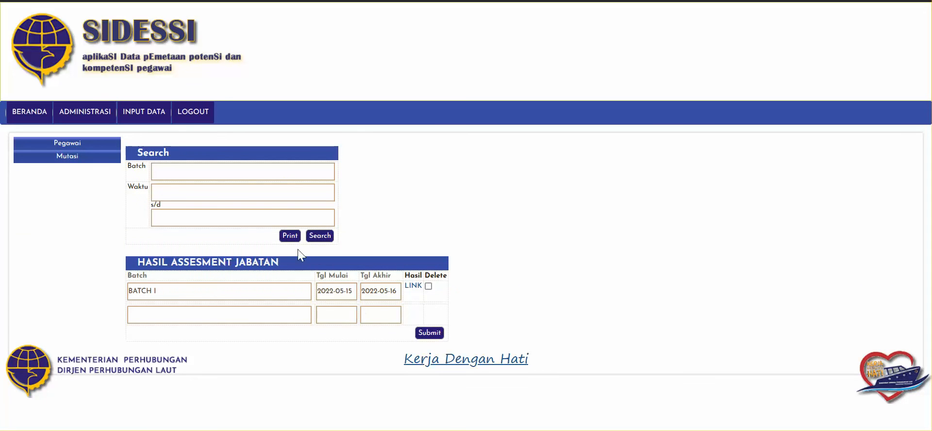
{"action": "left_click", "coordinate": [290, 236]}
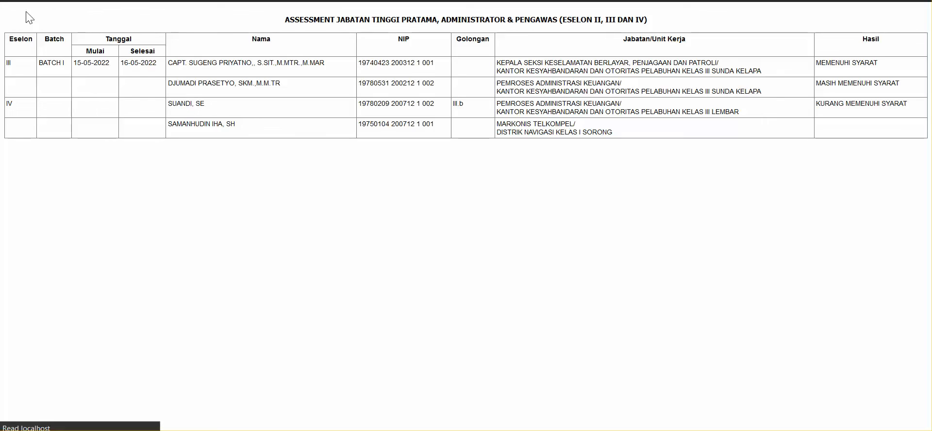
{"action": "key", "text": "ctrl+w"}
Start a new Status Promosi record for the first listed employee with the status Promosi, leaving the warning dates empty
{"action": "left_click", "coordinate": [69, 161]}
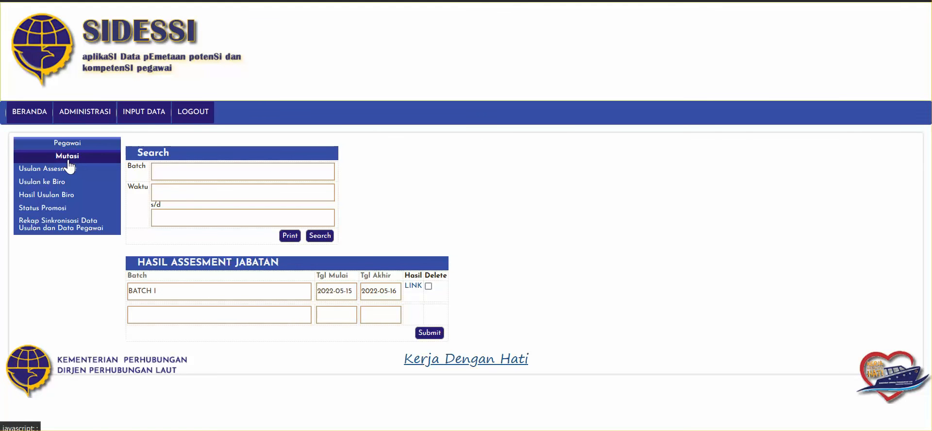
{"action": "left_click", "coordinate": [47, 210]}
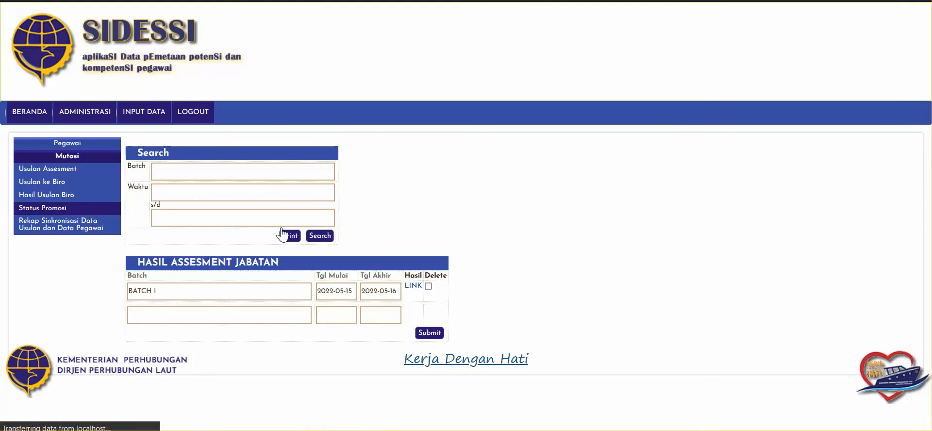
{"action": "scroll", "coordinate": [535, 275], "scroll_direction": "down", "scroll_amount": 3}
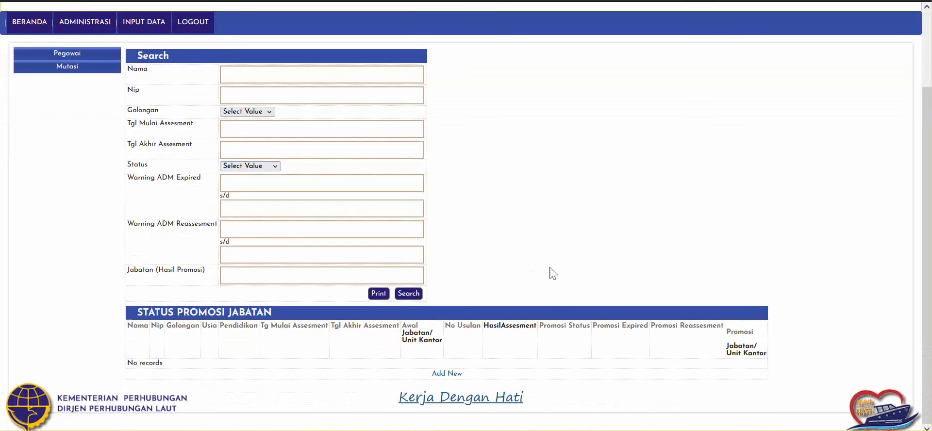
{"action": "left_click", "coordinate": [454, 377]}
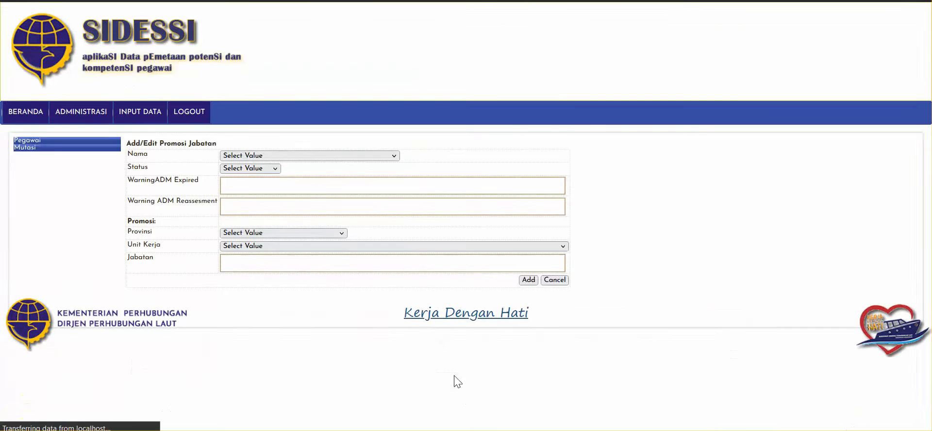
{"action": "left_click", "coordinate": [280, 165]}
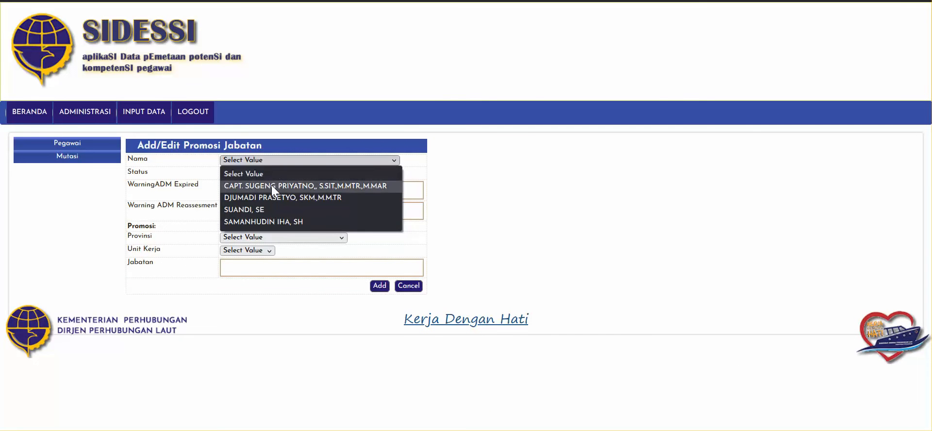
{"action": "left_click", "coordinate": [272, 185]}
{"action": "left_click", "coordinate": [263, 176]}
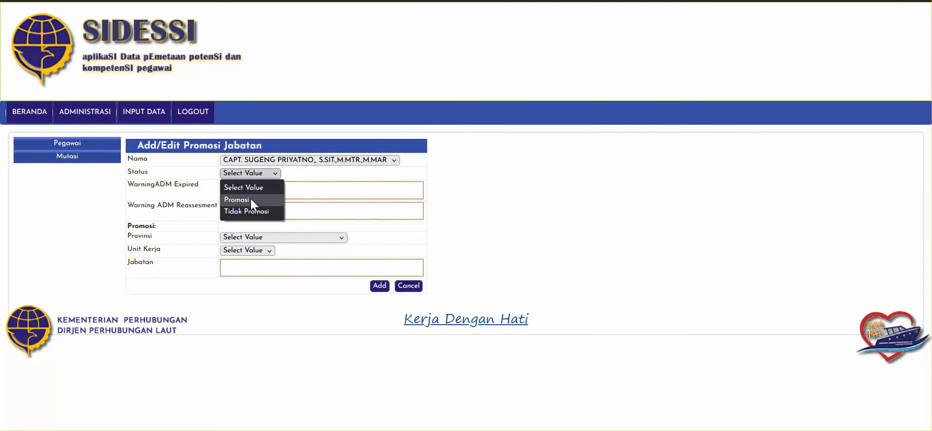
{"action": "left_click", "coordinate": [250, 199]}
{"action": "left_click", "coordinate": [253, 195]}
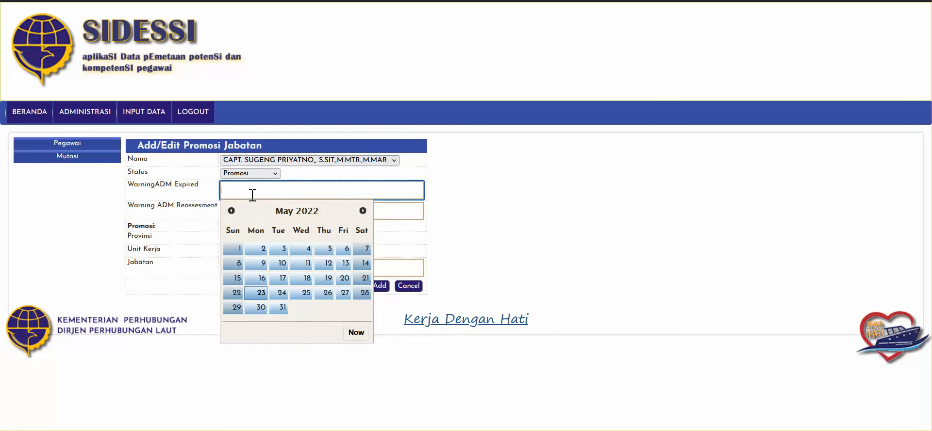
{"action": "left_click", "coordinate": [502, 195]}
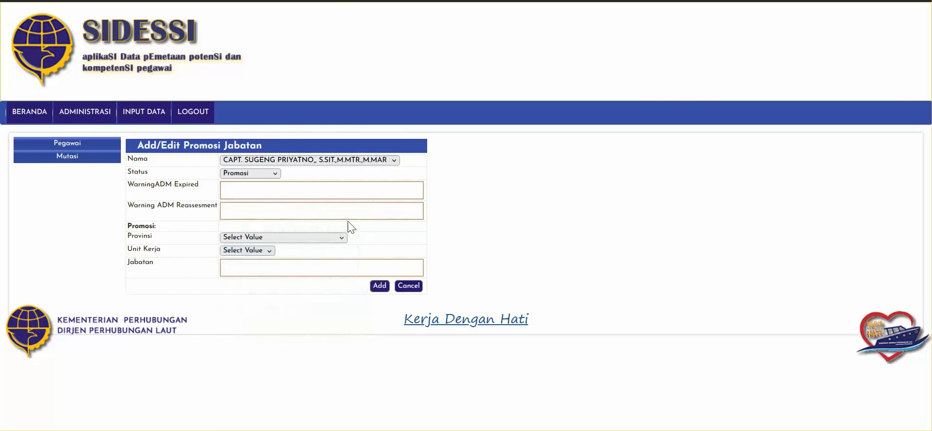
Set the promotion's Provinsi to KANTOR PUSAT, Unit Kerja to BAGIAN ORGANISASI DAN HUBUNGAN MASYARAKAT and Jabatan to TEST JABATAN 1, and add the record
{"action": "left_click", "coordinate": [255, 236]}
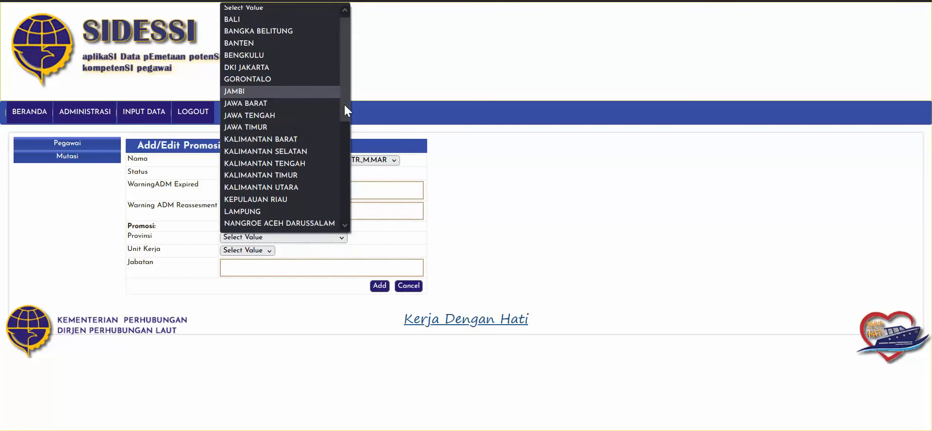
{"action": "left_click_drag", "start_coordinate": [344, 104], "coordinate": [339, 208]}
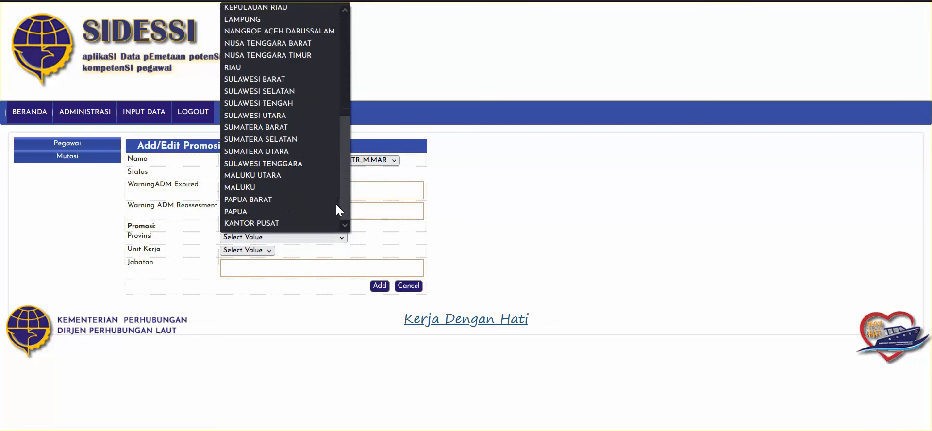
{"action": "left_click", "coordinate": [278, 224]}
{"action": "left_click", "coordinate": [274, 250]}
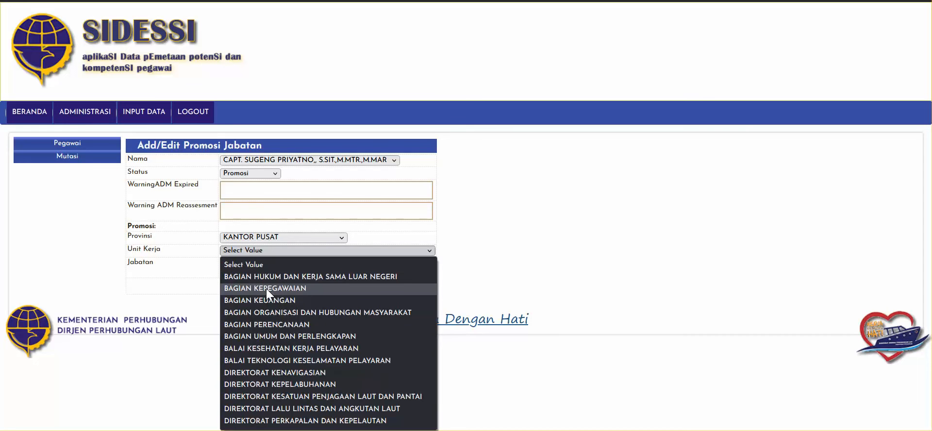
{"action": "left_click", "coordinate": [266, 311]}
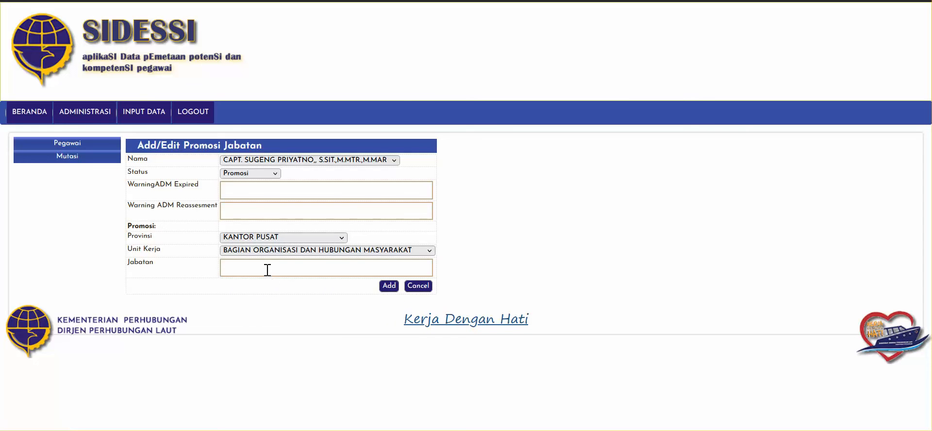
{"action": "left_click", "coordinate": [267, 270]}
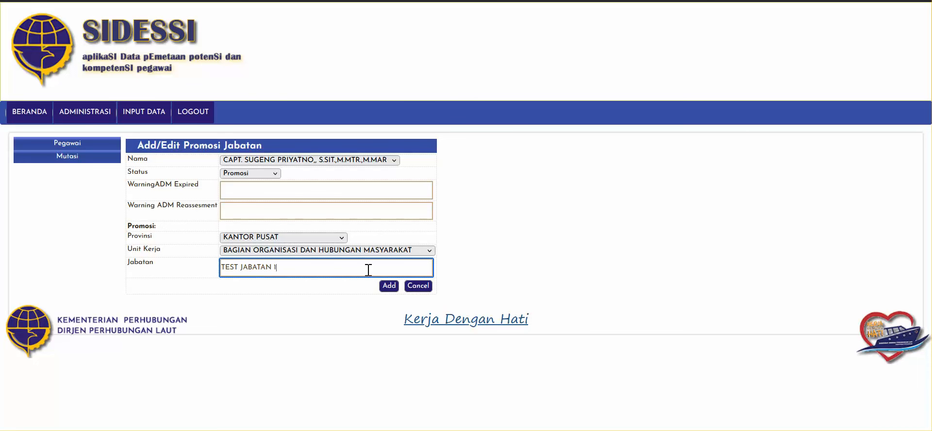
{"action": "left_click", "coordinate": [389, 286]}
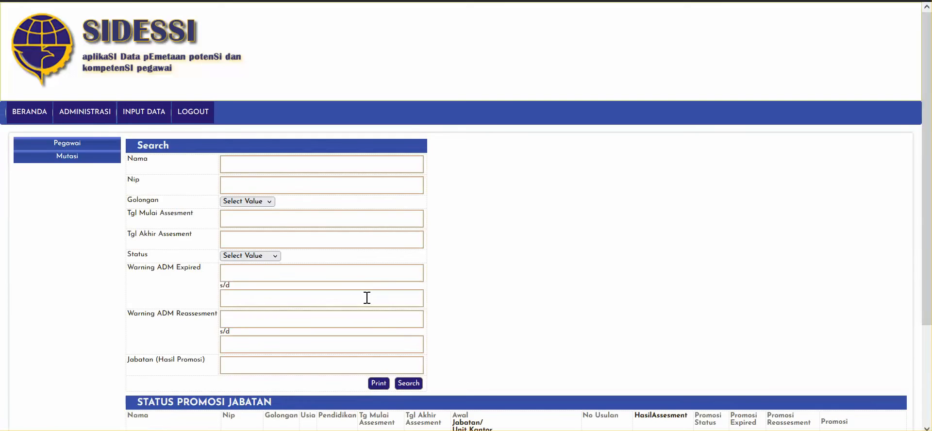
Add a promotion record for the second listed employee with status Tidak Promosi and Warning ADM Expired 2022-05-22
{"action": "scroll", "coordinate": [389, 311], "scroll_direction": "down", "scroll_amount": 3}
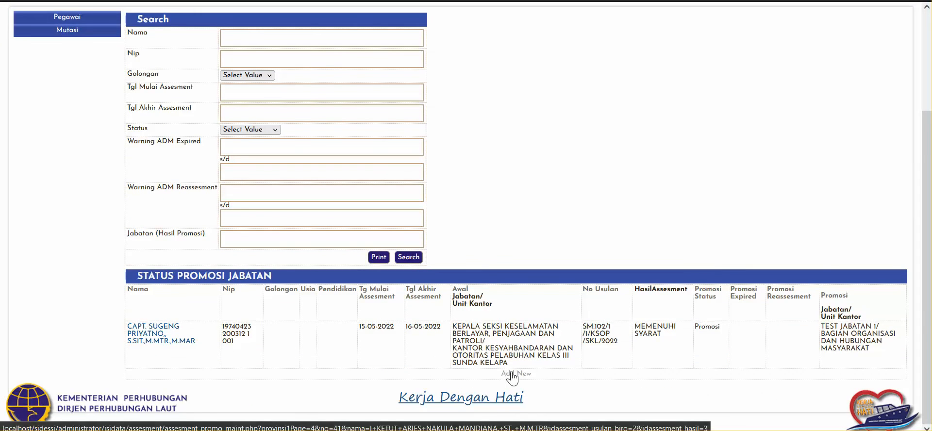
{"action": "left_click", "coordinate": [512, 375]}
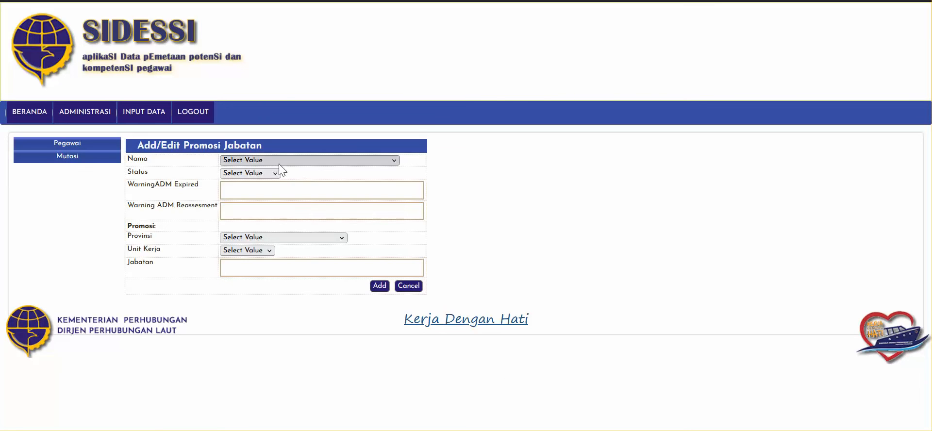
{"action": "left_click", "coordinate": [278, 162]}
{"action": "left_click", "coordinate": [260, 199]}
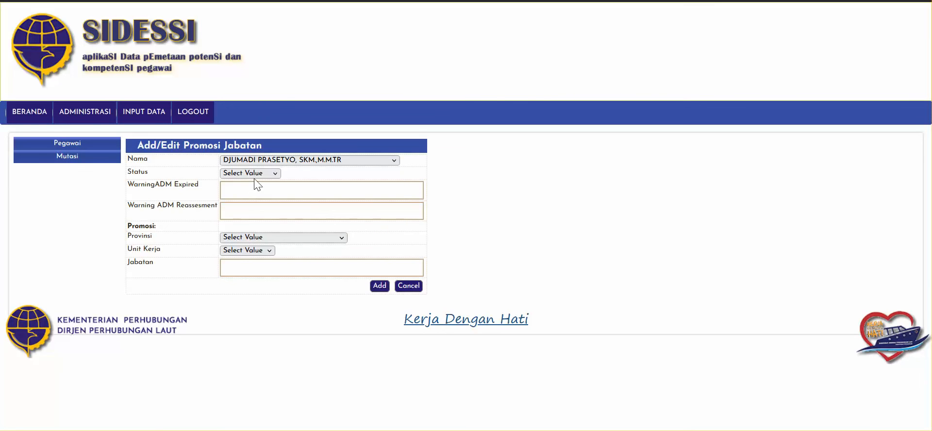
{"action": "left_click", "coordinate": [256, 175]}
{"action": "left_click", "coordinate": [249, 209]}
{"action": "left_click", "coordinate": [252, 191]}
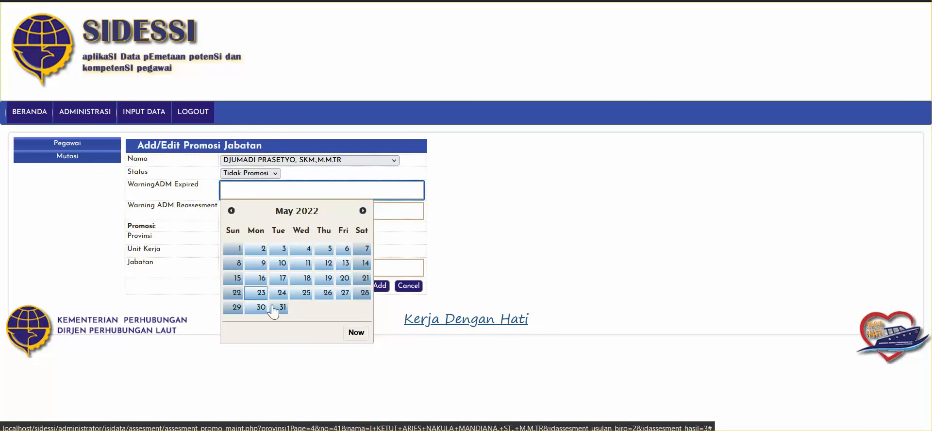
{"action": "left_click", "coordinate": [236, 293]}
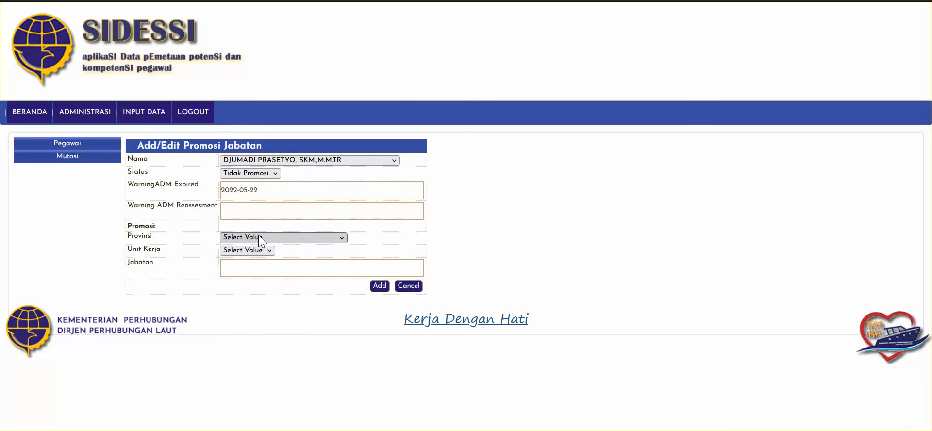
{"action": "left_click", "coordinate": [380, 286]}
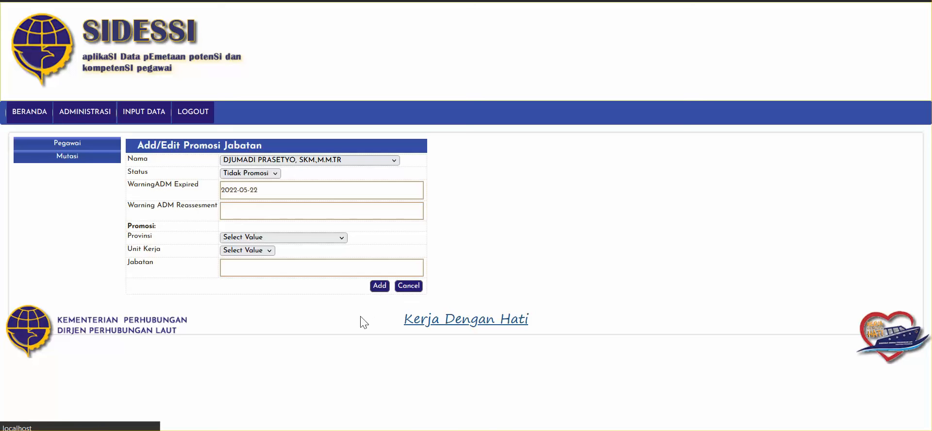
Add a promotion record for the third listed employee with status Tidak Promosi and Warning ADM Reassesment 2022-05-31
{"action": "scroll", "coordinate": [485, 340], "scroll_direction": "down", "scroll_amount": 3}
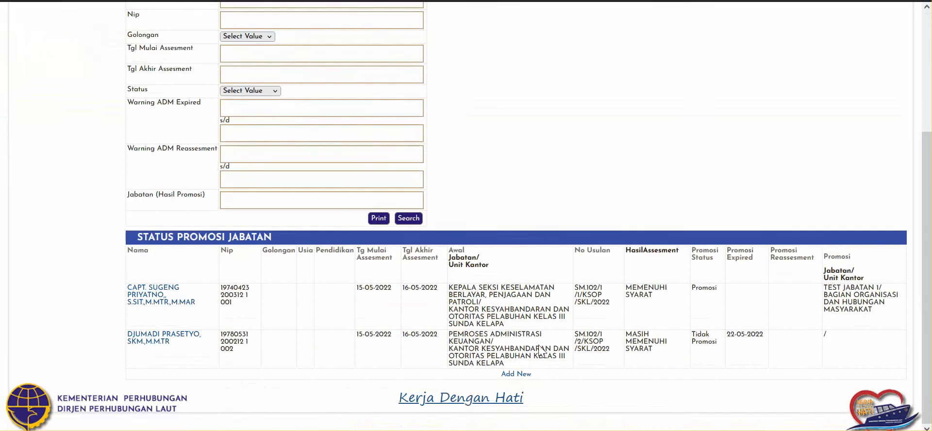
{"action": "left_click", "coordinate": [518, 374]}
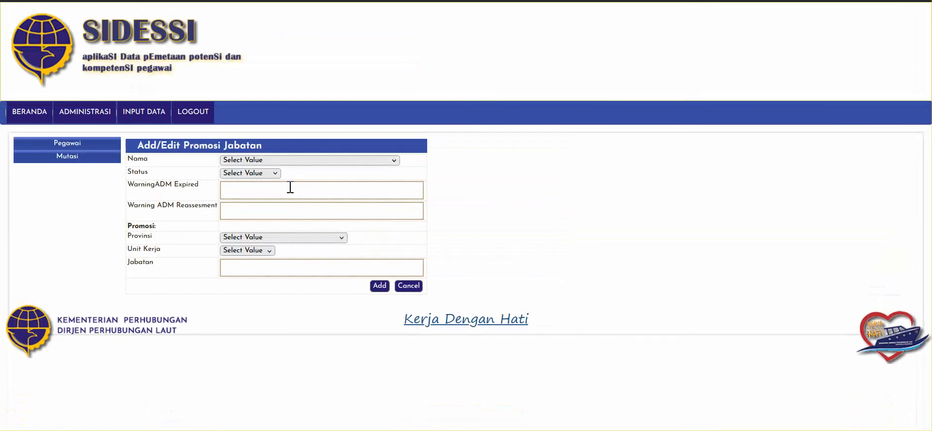
{"action": "left_click", "coordinate": [264, 161]}
{"action": "left_click", "coordinate": [255, 209]}
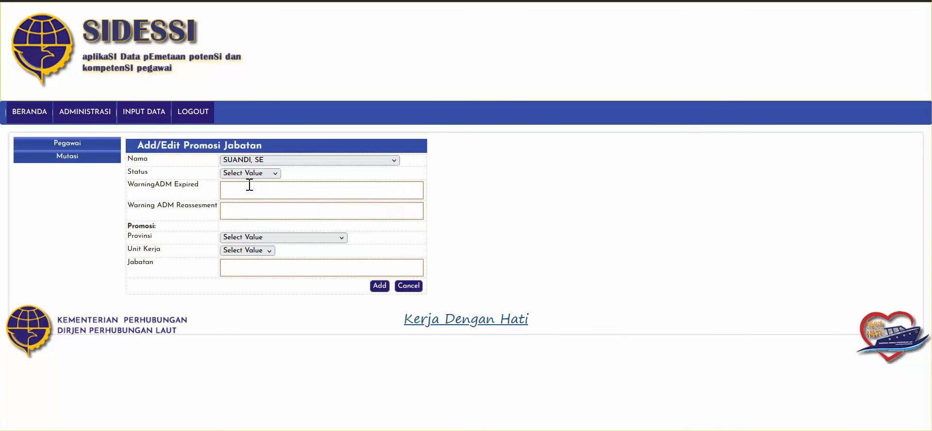
{"action": "left_click", "coordinate": [252, 175]}
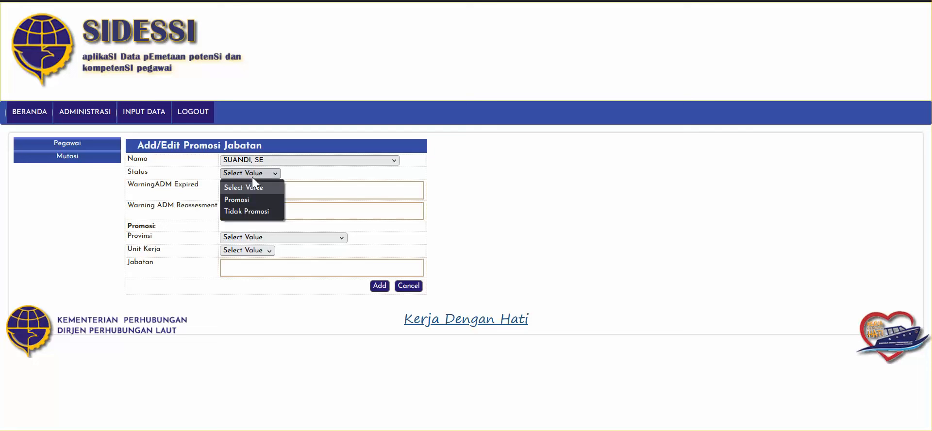
{"action": "left_click", "coordinate": [246, 211]}
{"action": "left_click", "coordinate": [233, 210]}
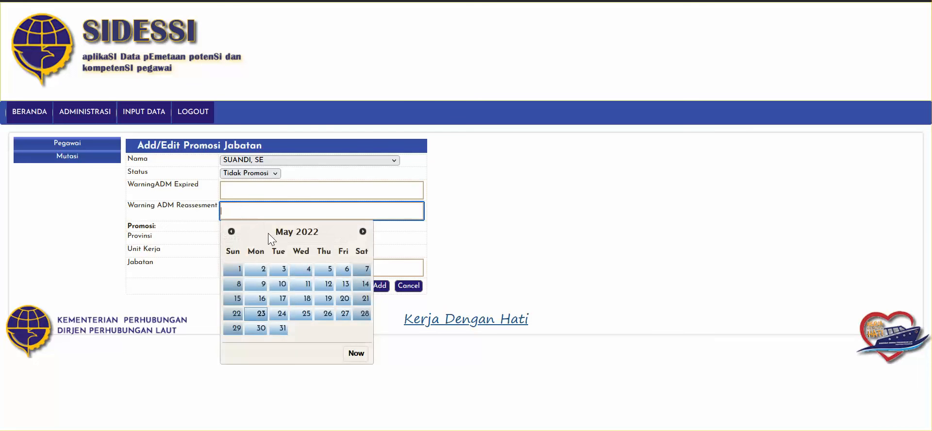
{"action": "left_click", "coordinate": [282, 328]}
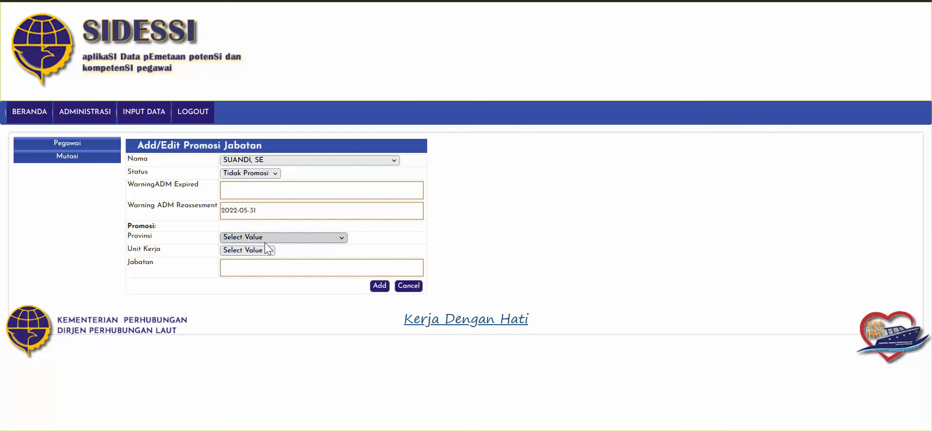
{"action": "left_click", "coordinate": [371, 290]}
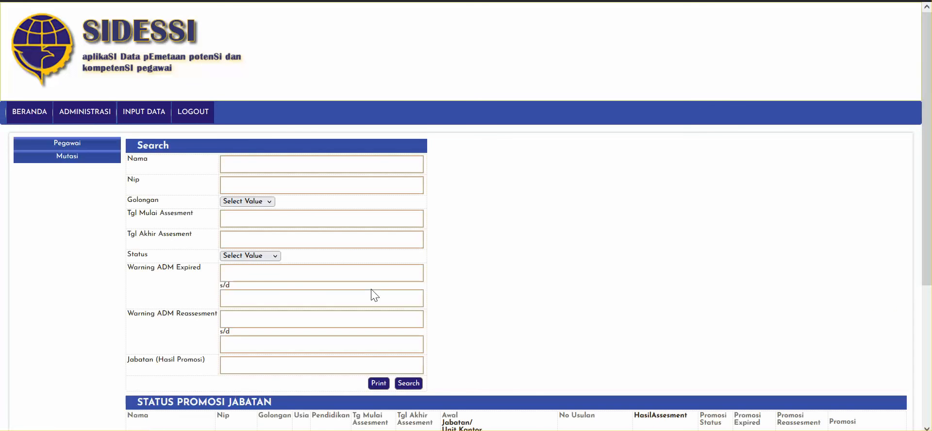
Review the Status Promosi Jabatan list and open its printable report without any search filters
{"action": "scroll", "coordinate": [470, 284], "scroll_direction": "down", "scroll_amount": 4}
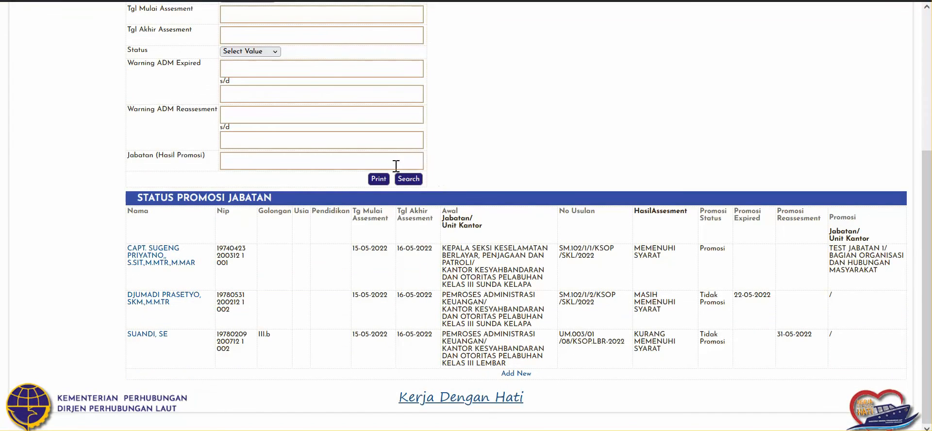
{"action": "scroll", "coordinate": [339, 116], "scroll_direction": "up", "scroll_amount": 3}
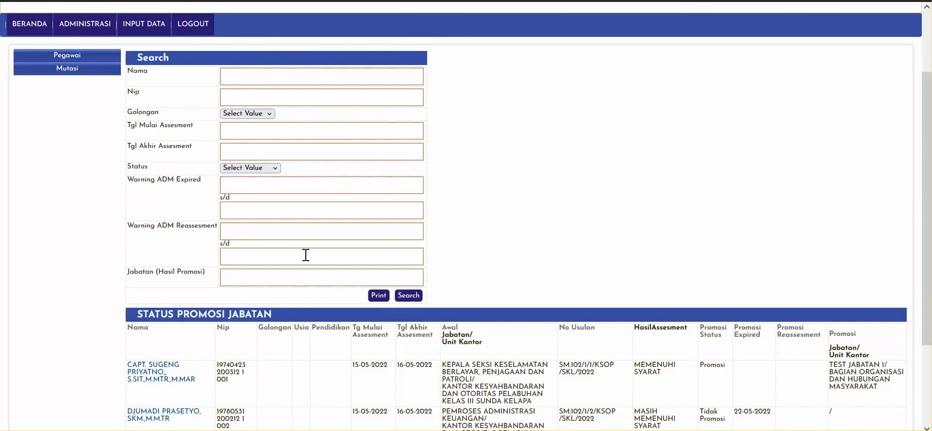
{"action": "left_click", "coordinate": [379, 297]}
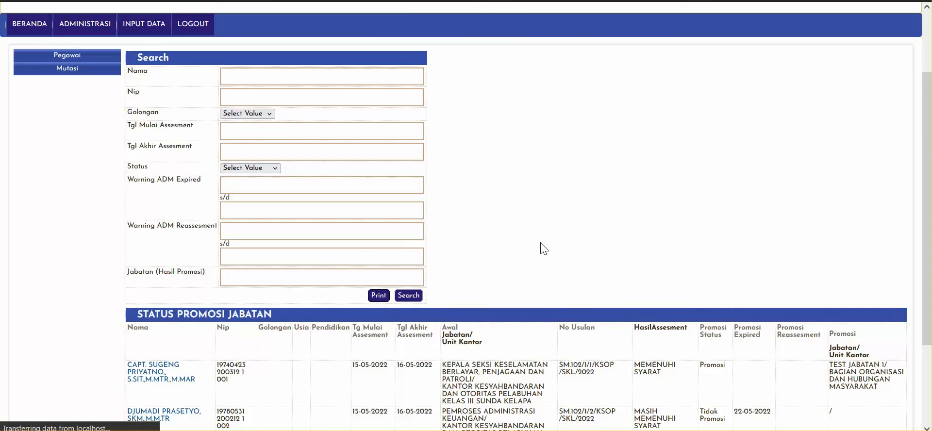